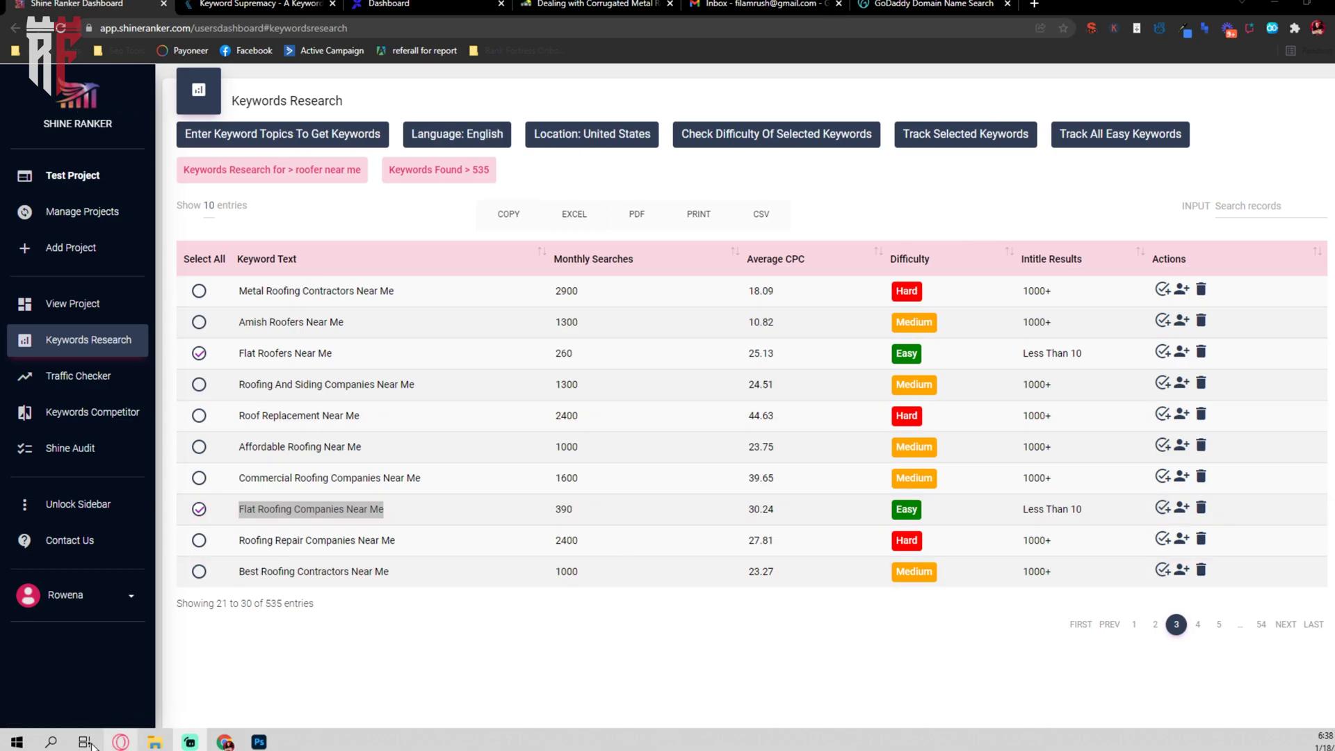
Step: In a new Notepad note, write allintitle: "keyword" above Keyword Golden Ratio, then select the first line
click(23, 743)
click(23, 742)
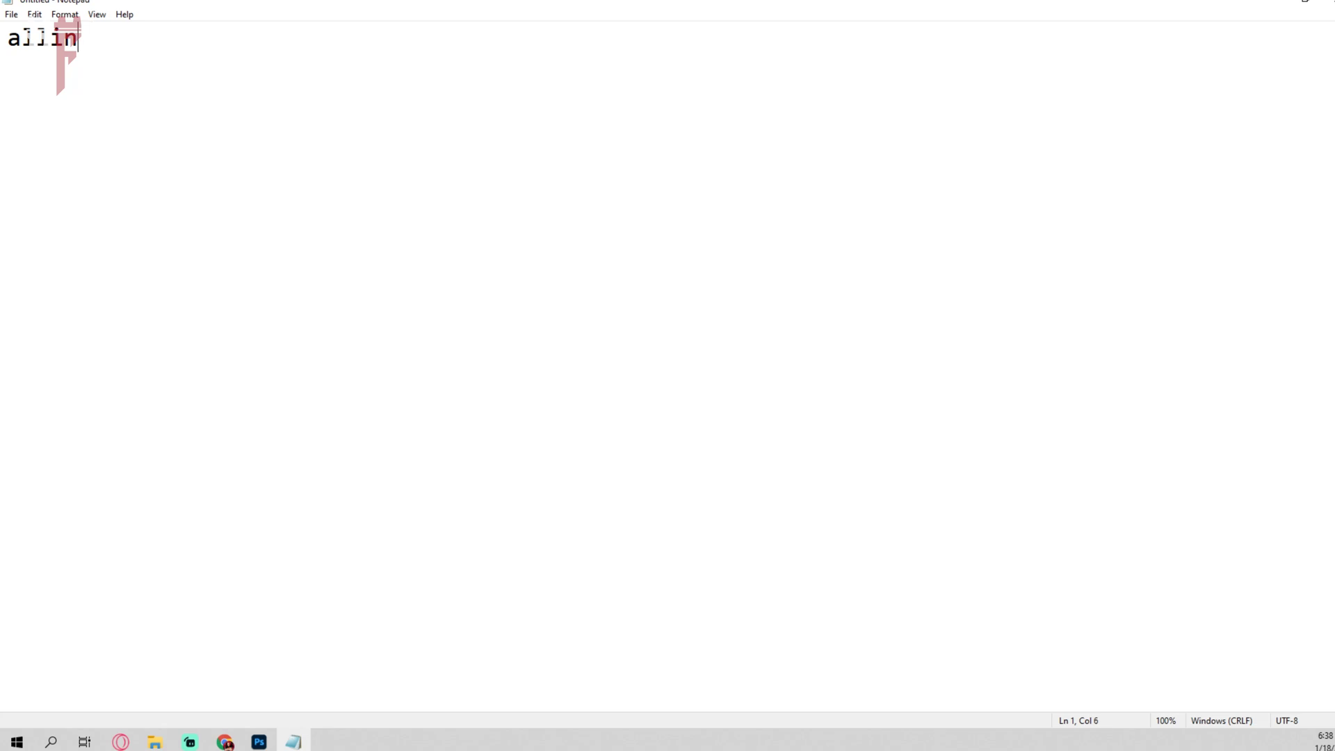
text(title  Keyword )
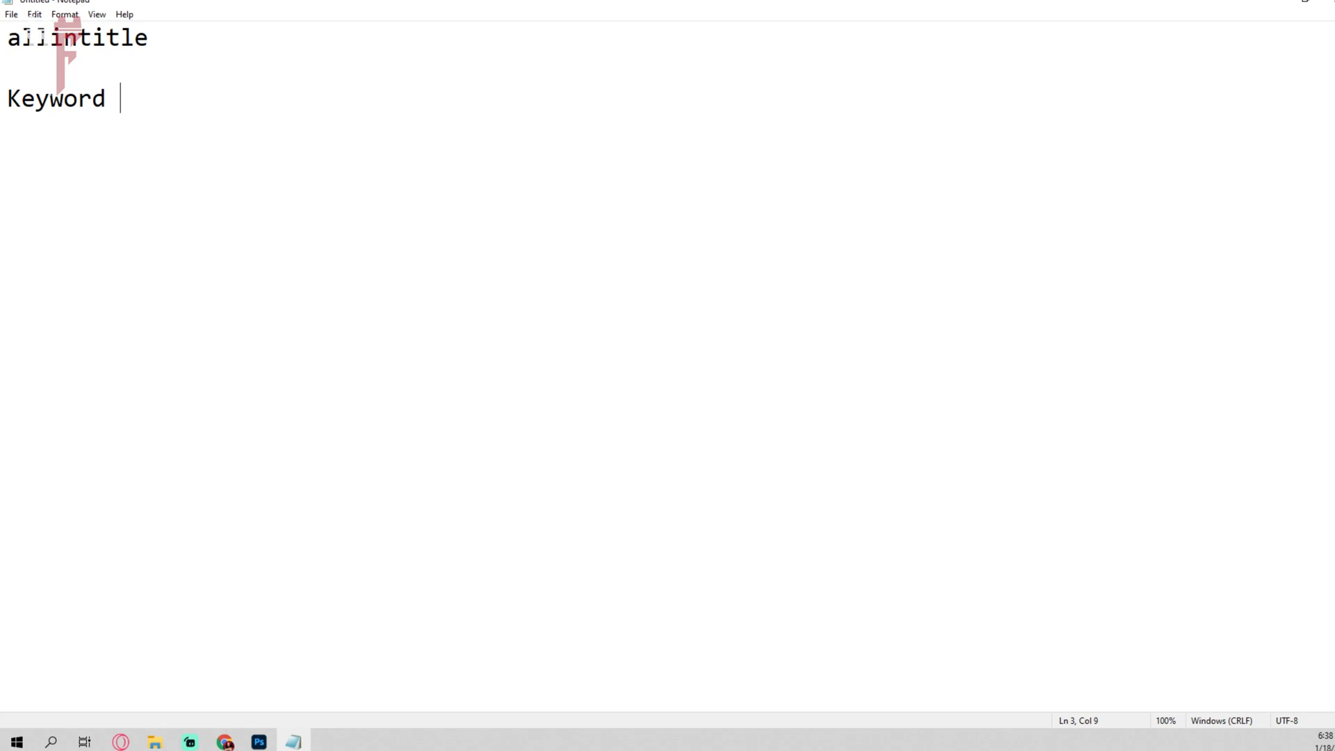
text(Golden Ratio)
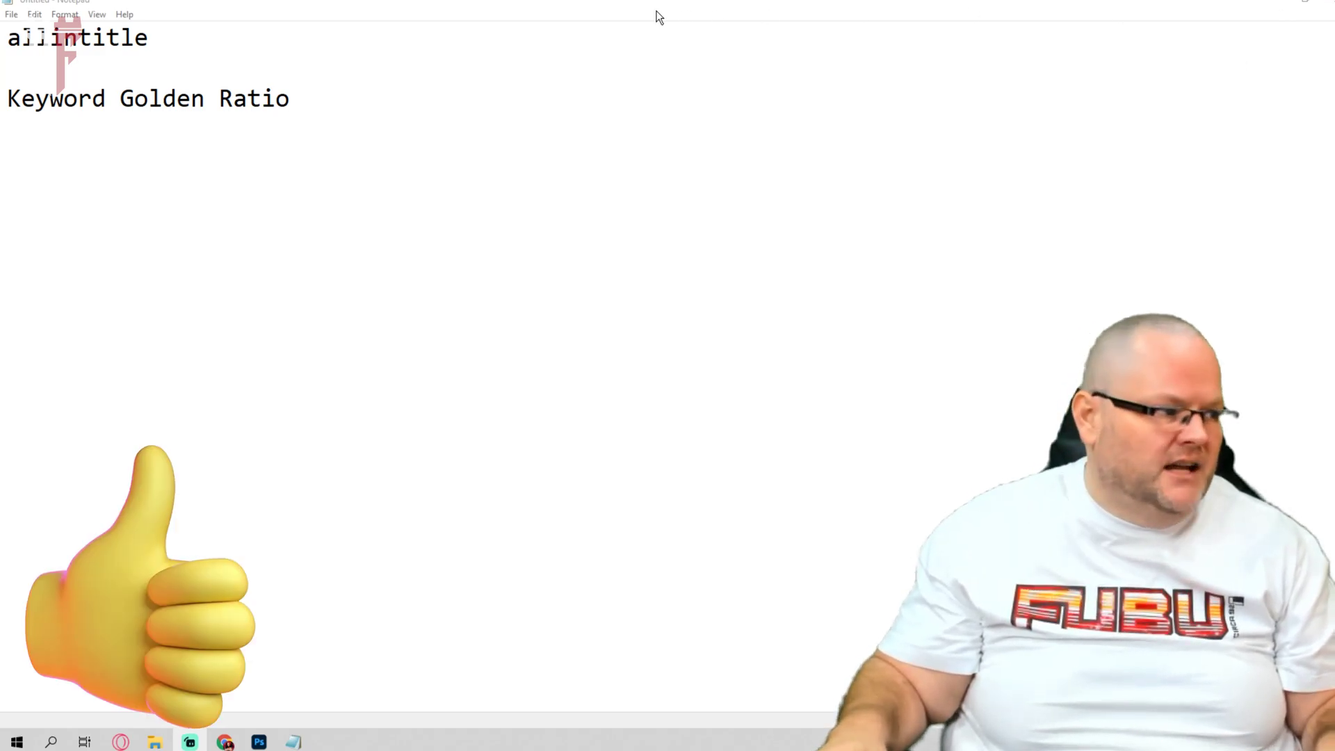
text(: ")
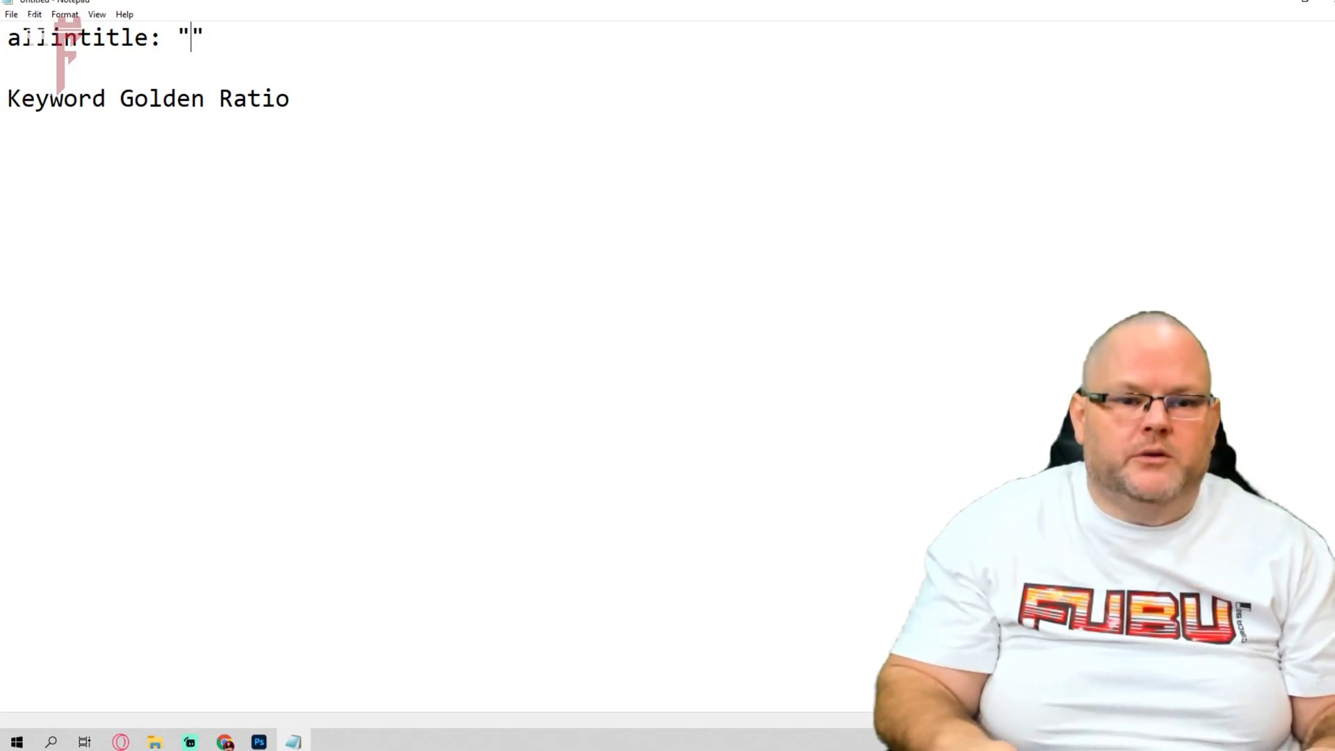
text(keyword)
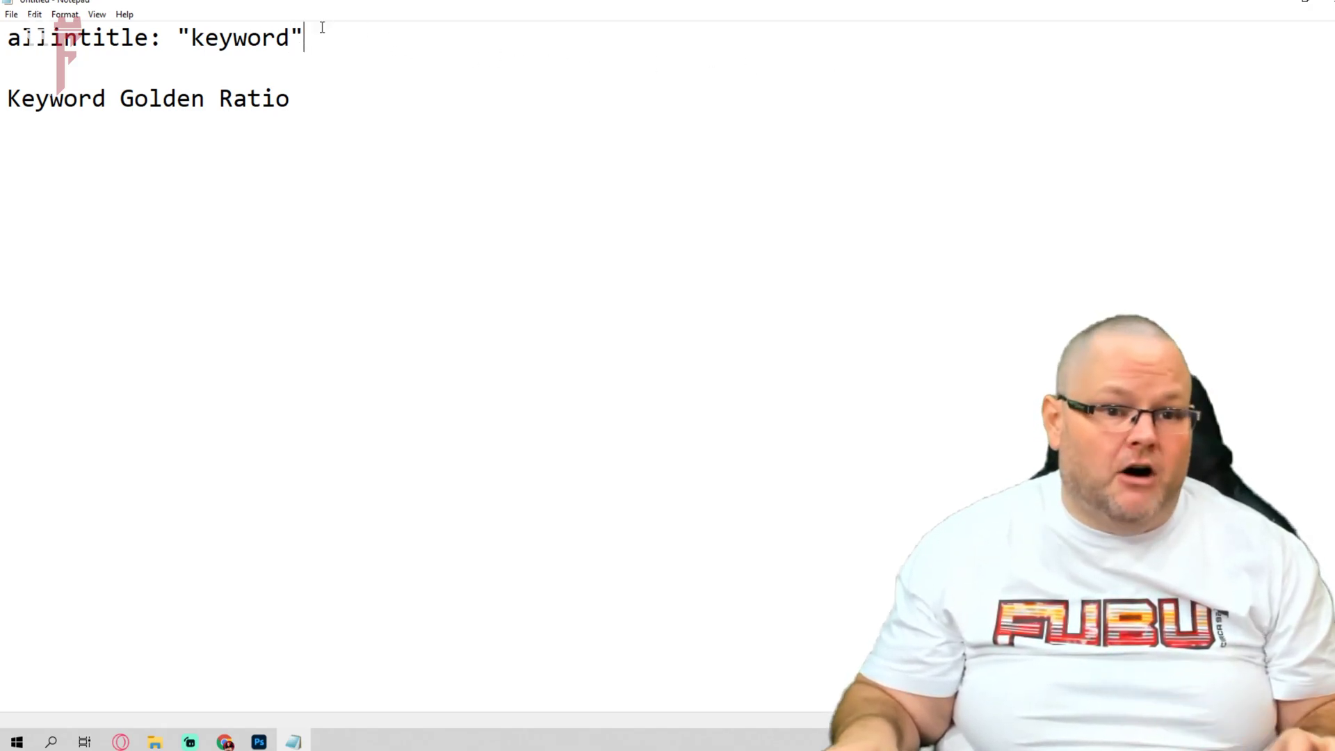
drag(409, 46, 35, 40)
key(ctrl+c)
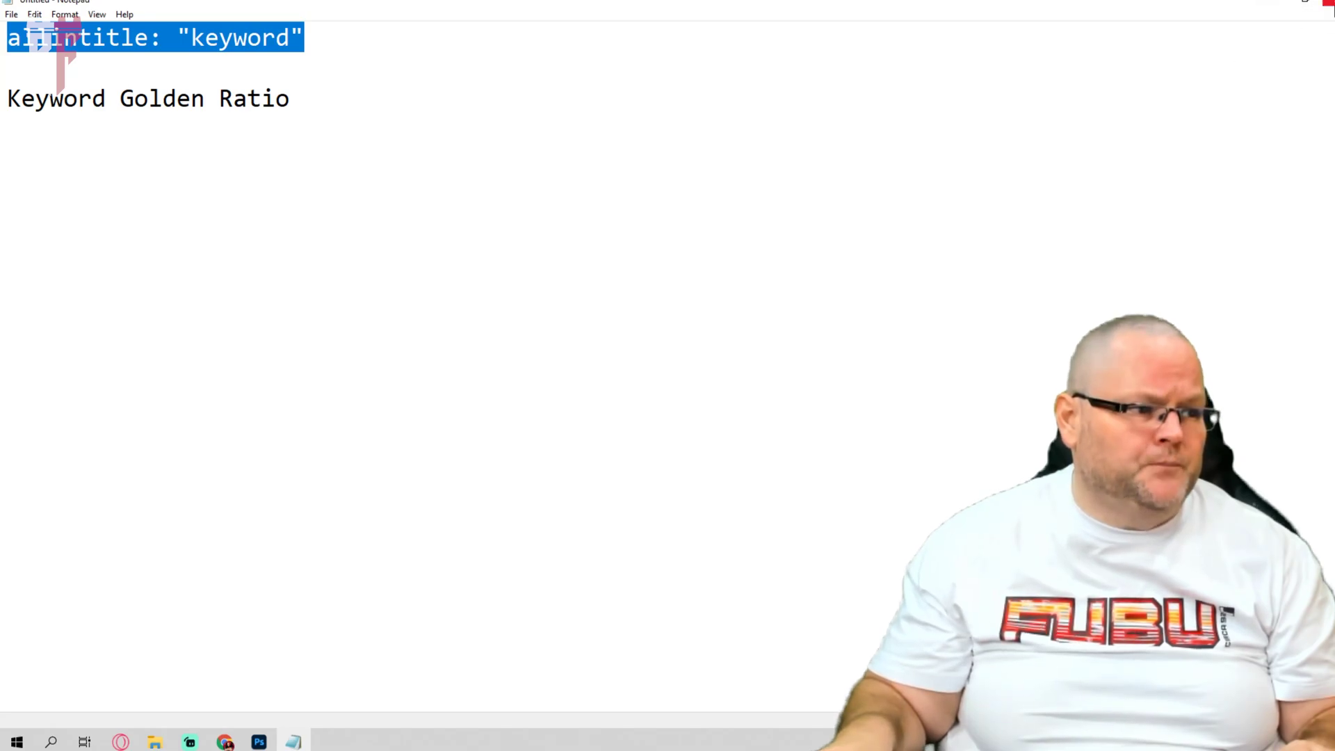
Step: Discard the note and run the allintitle: "keyword" Google search in a new tab
click(1327, 2)
click(704, 367)
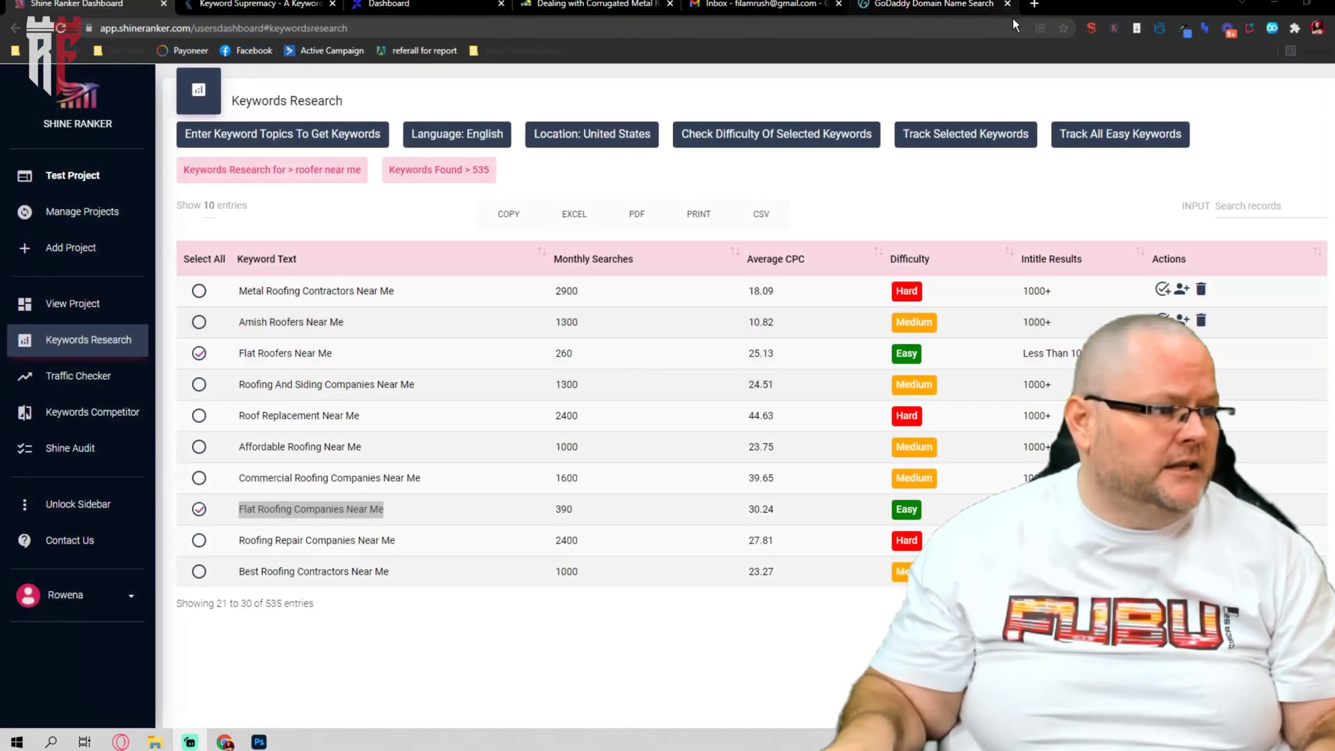
click(1035, 9)
key(ctrl+v)
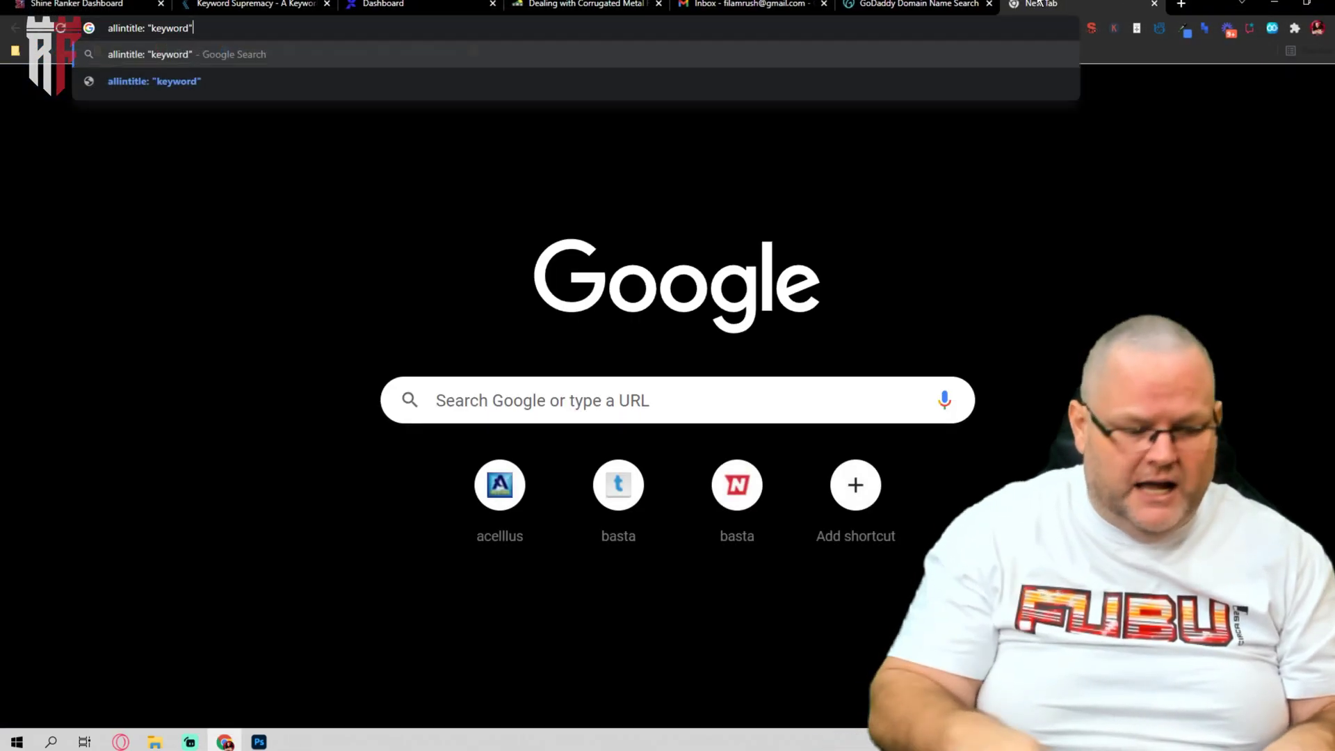
key(Return)
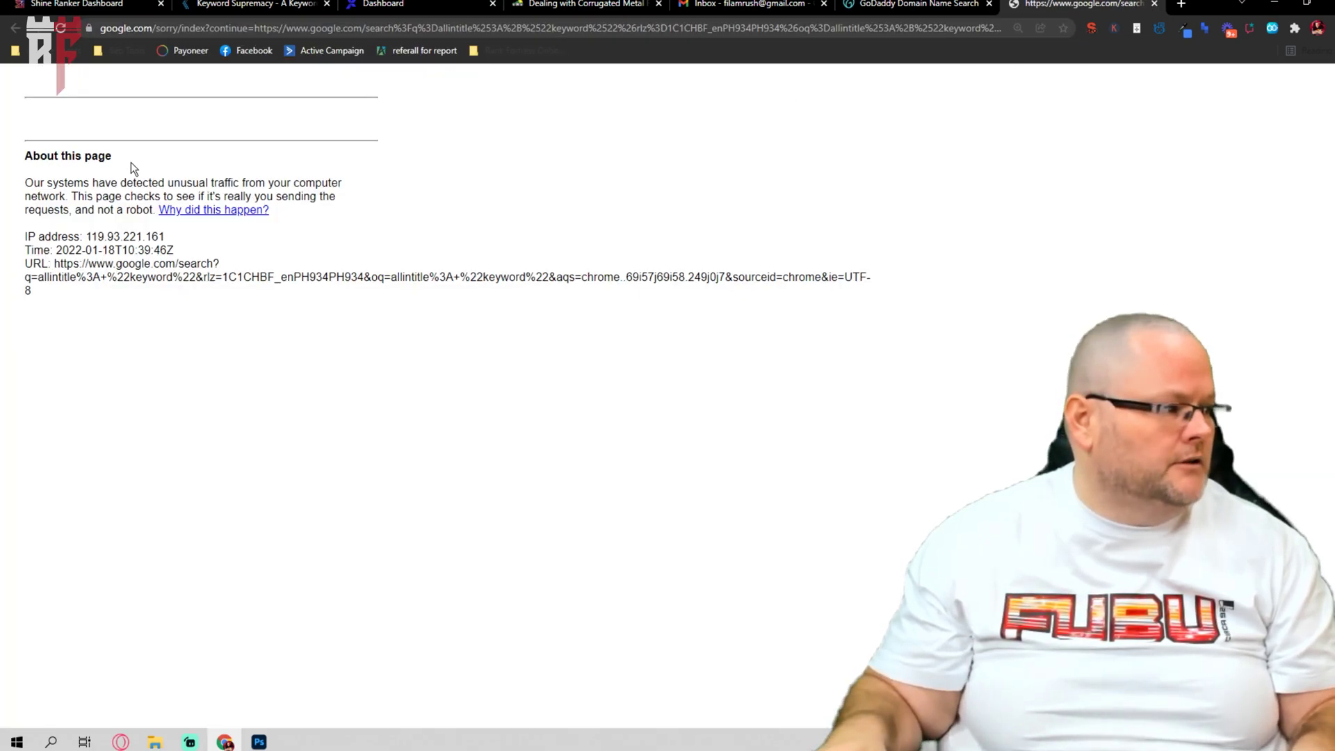
click(49, 158)
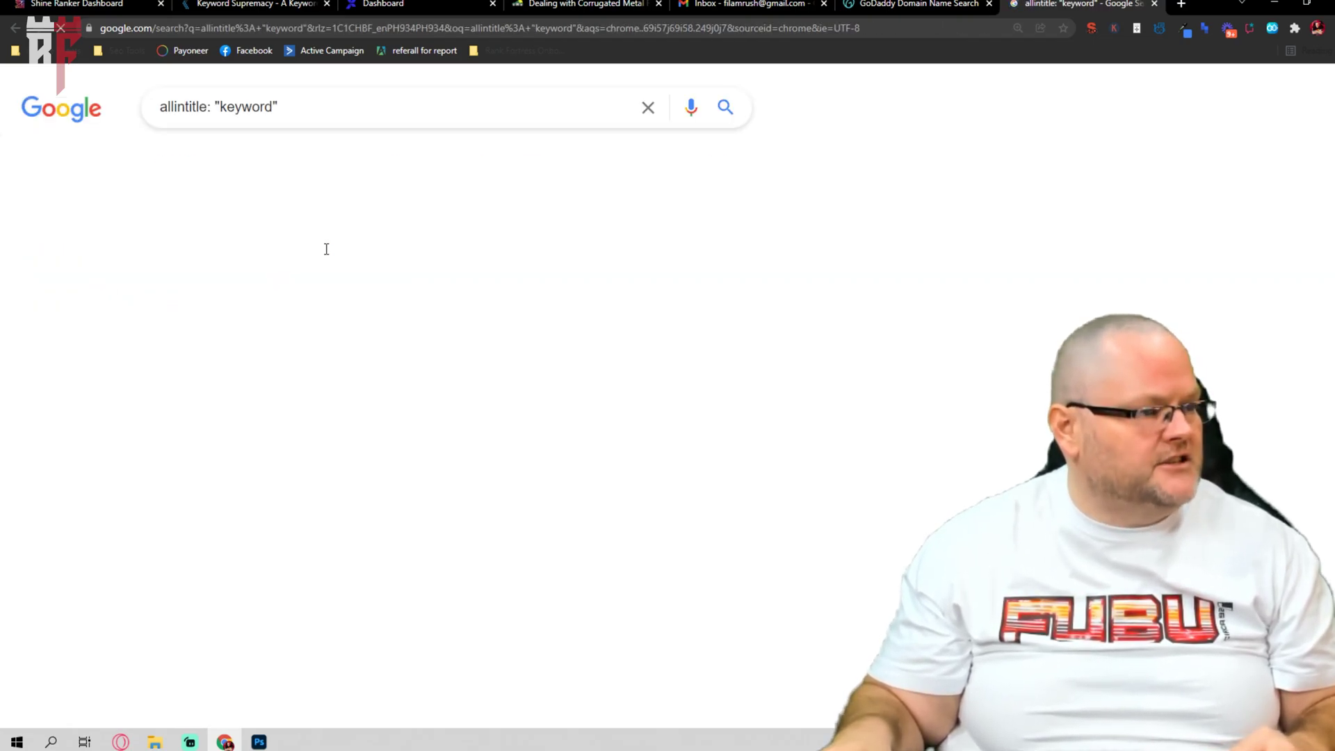
Step: Change the quoted keyword to roof repair, fix the misspelling, and rerun the search
click(261, 106)
double_click(261, 106)
text(r)
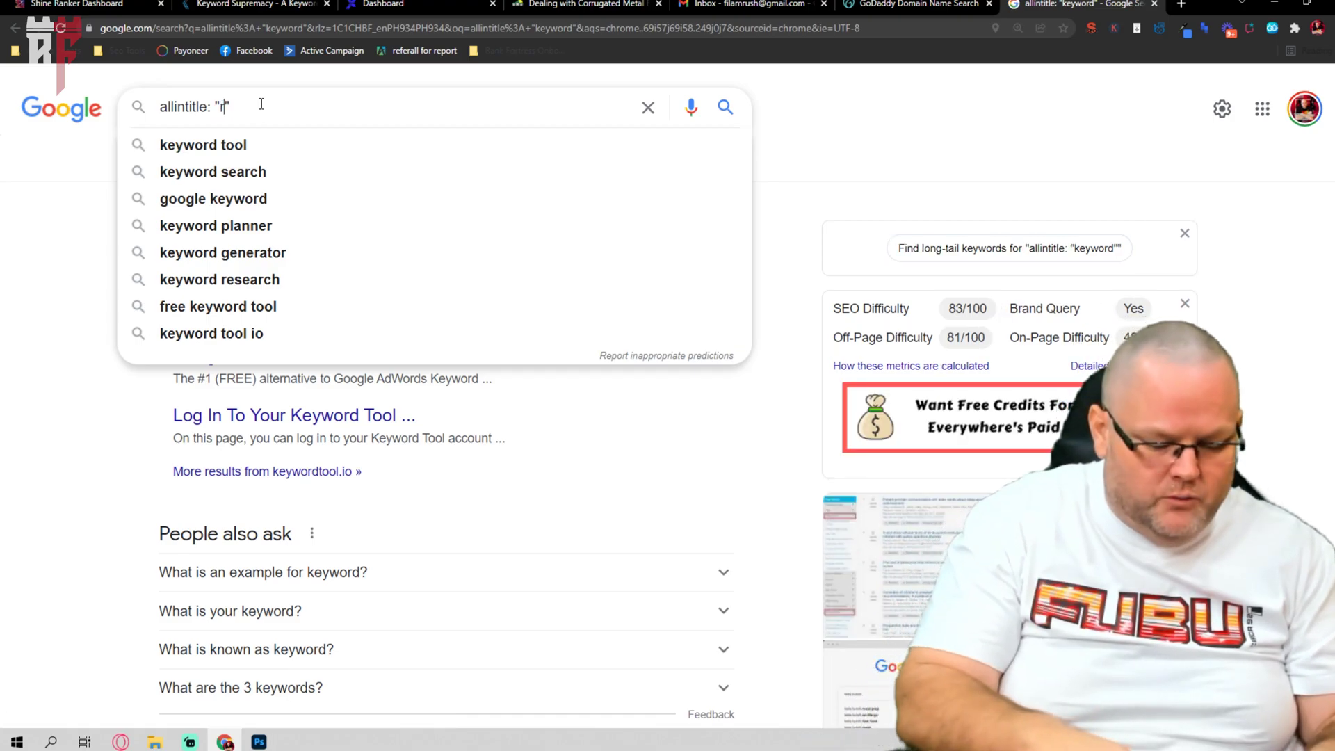
text(oof repair miami)
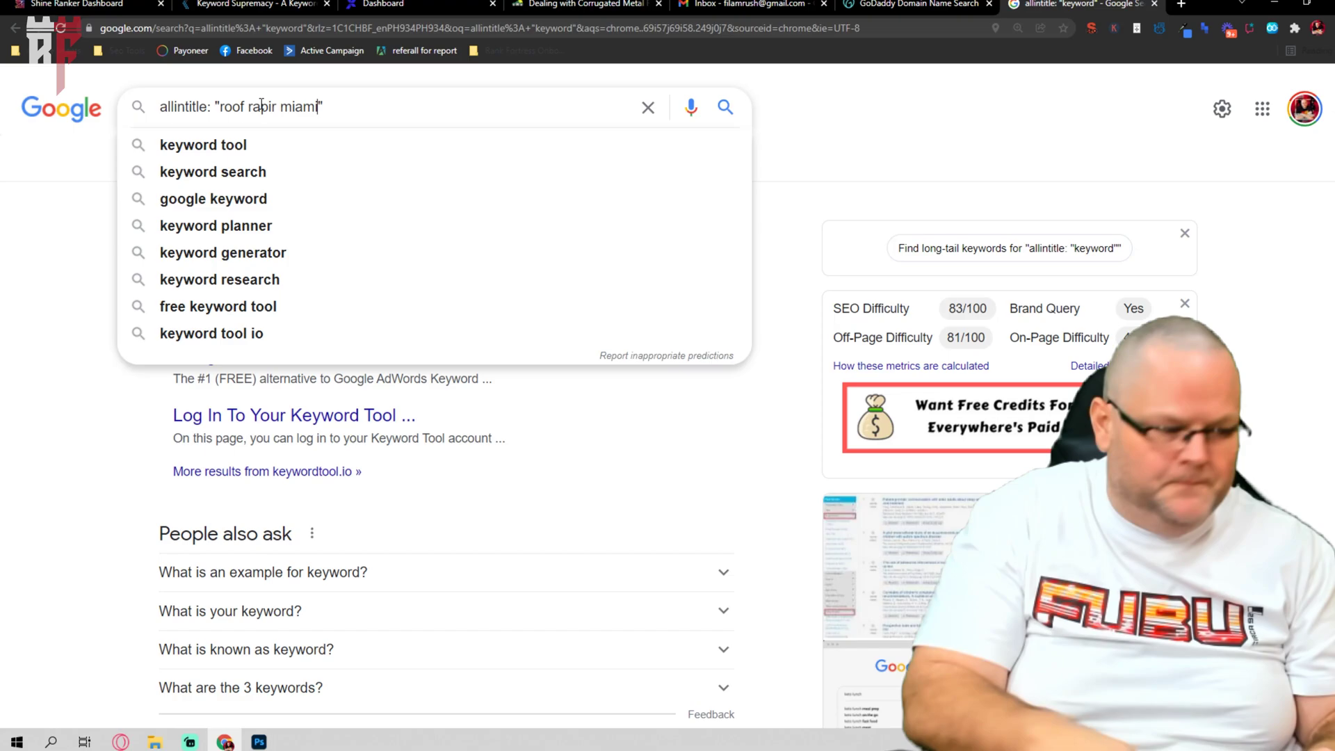
key(Return)
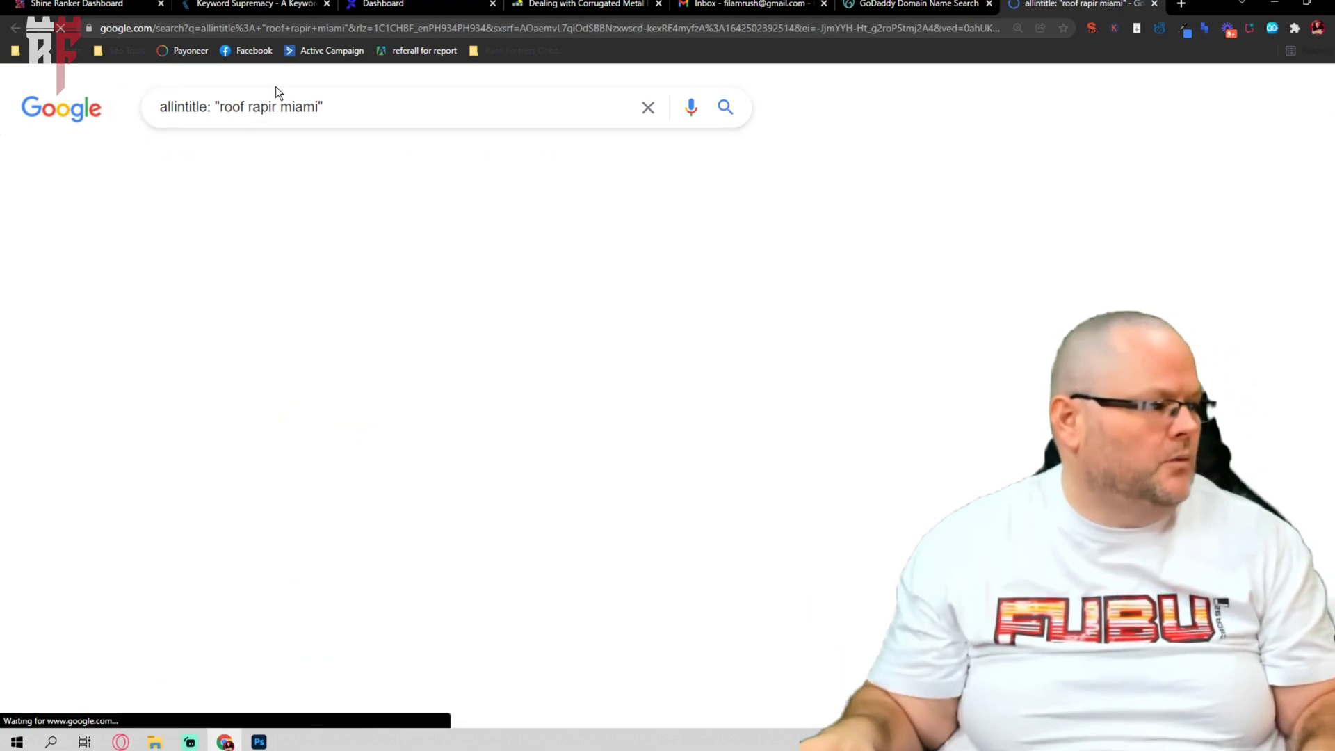
double_click(266, 108)
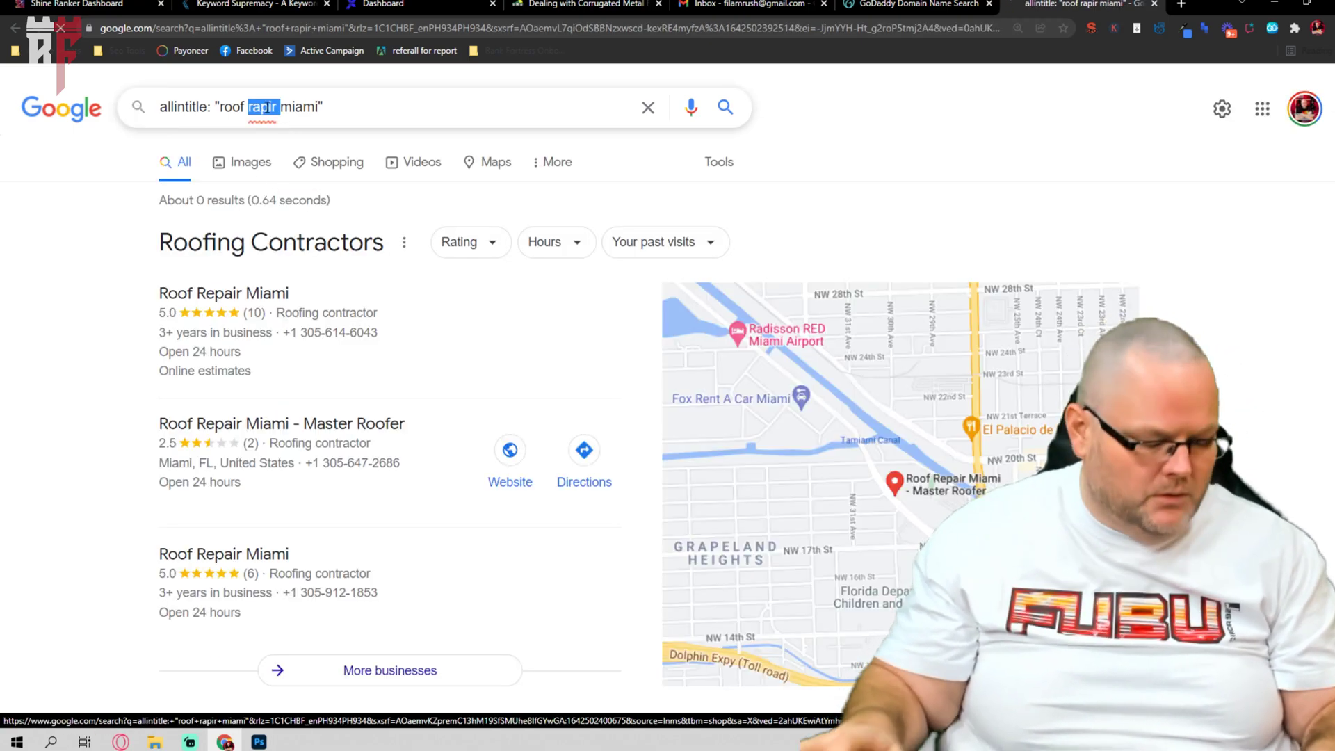
text(repair)
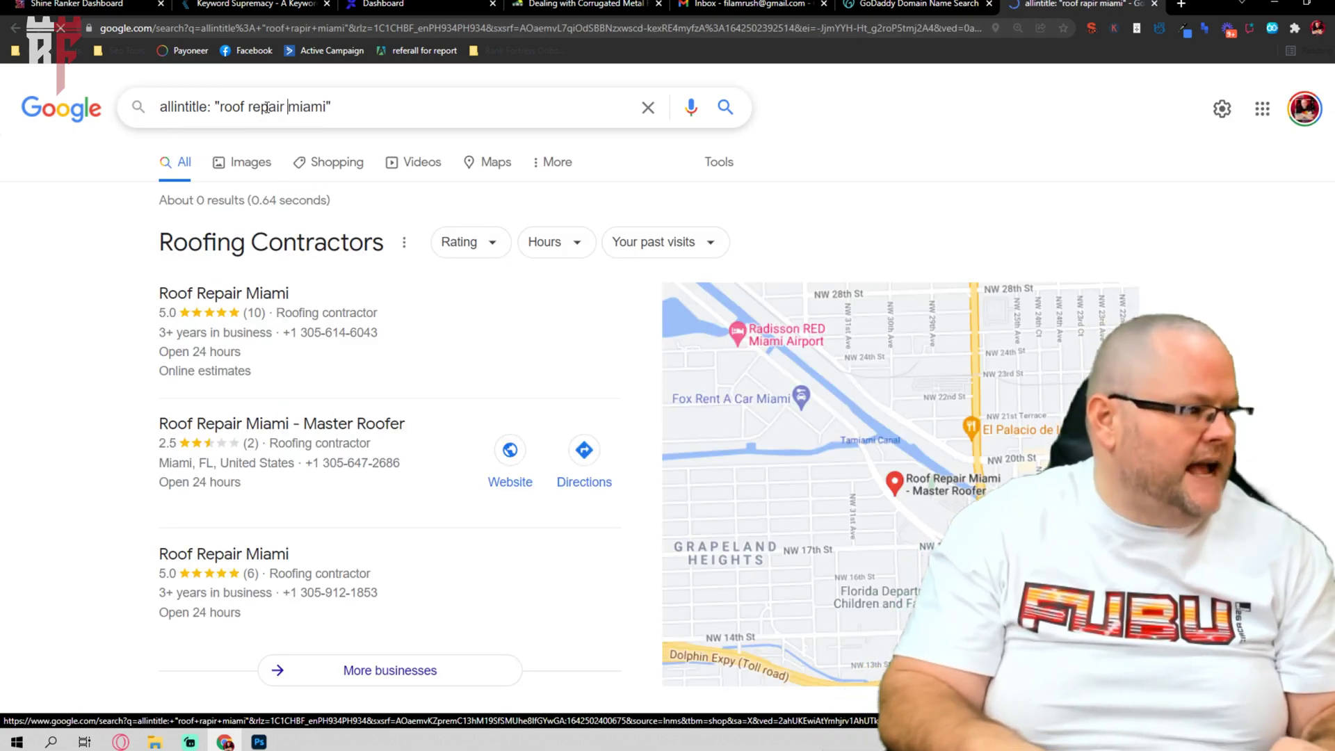
key(Return)
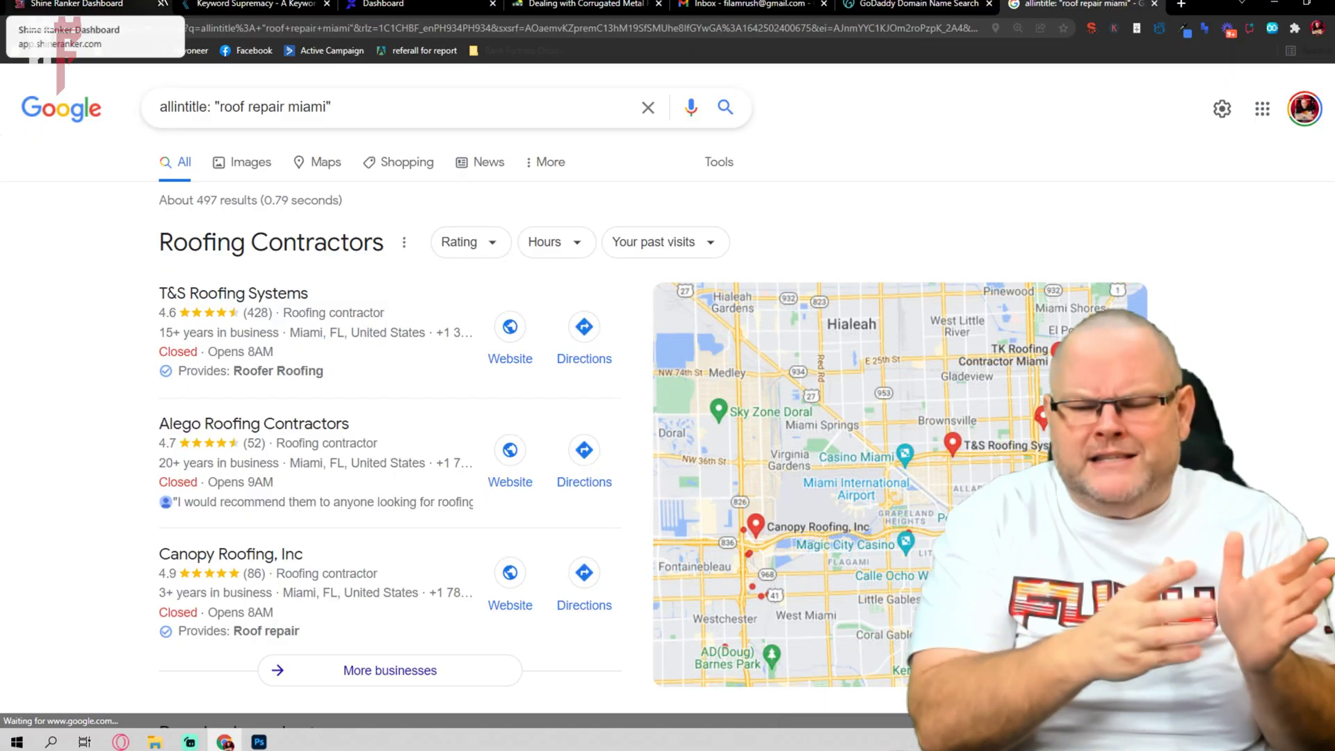
Step: Switch the operator to allinphrase, rerun the search, and close the tab
click(207, 108)
key(BackSpace)
key(BackSpace)
key(BackSpace)
key(BackSpace)
key(BackSpace)
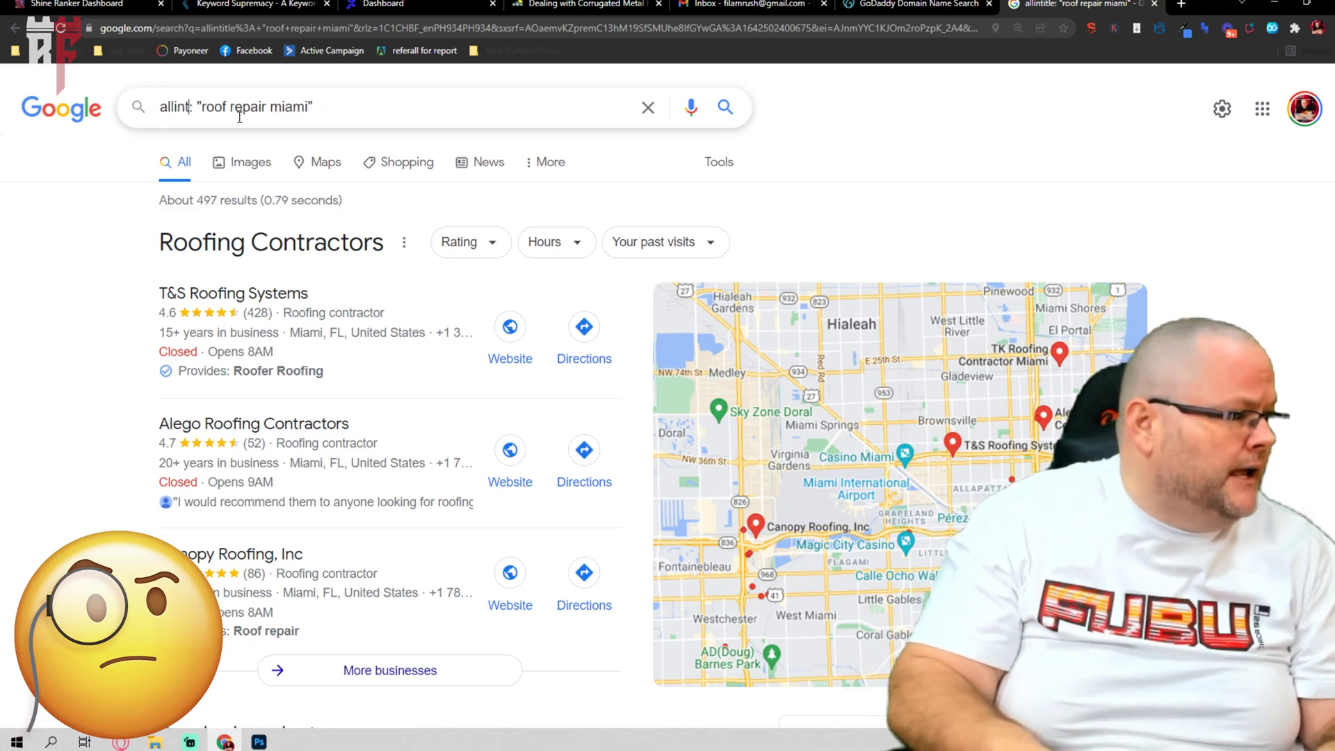
text(phrase)
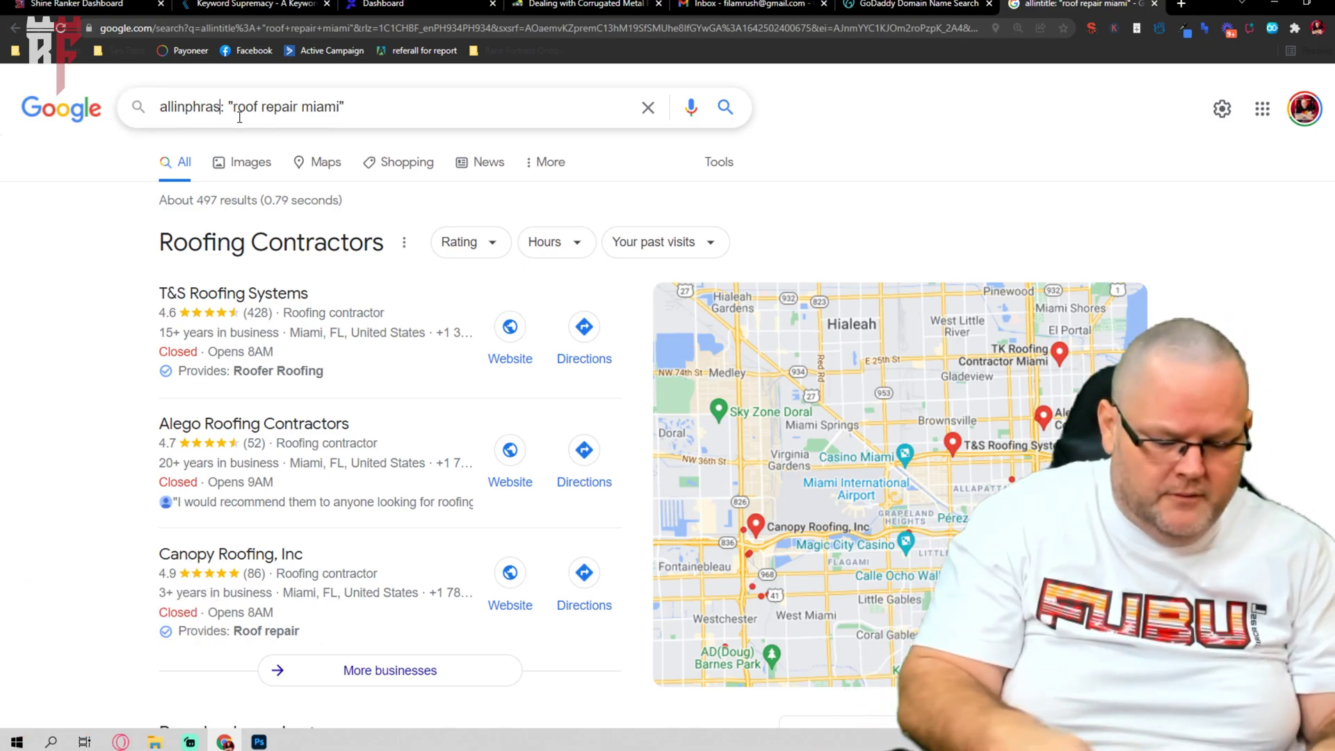
key(Return)
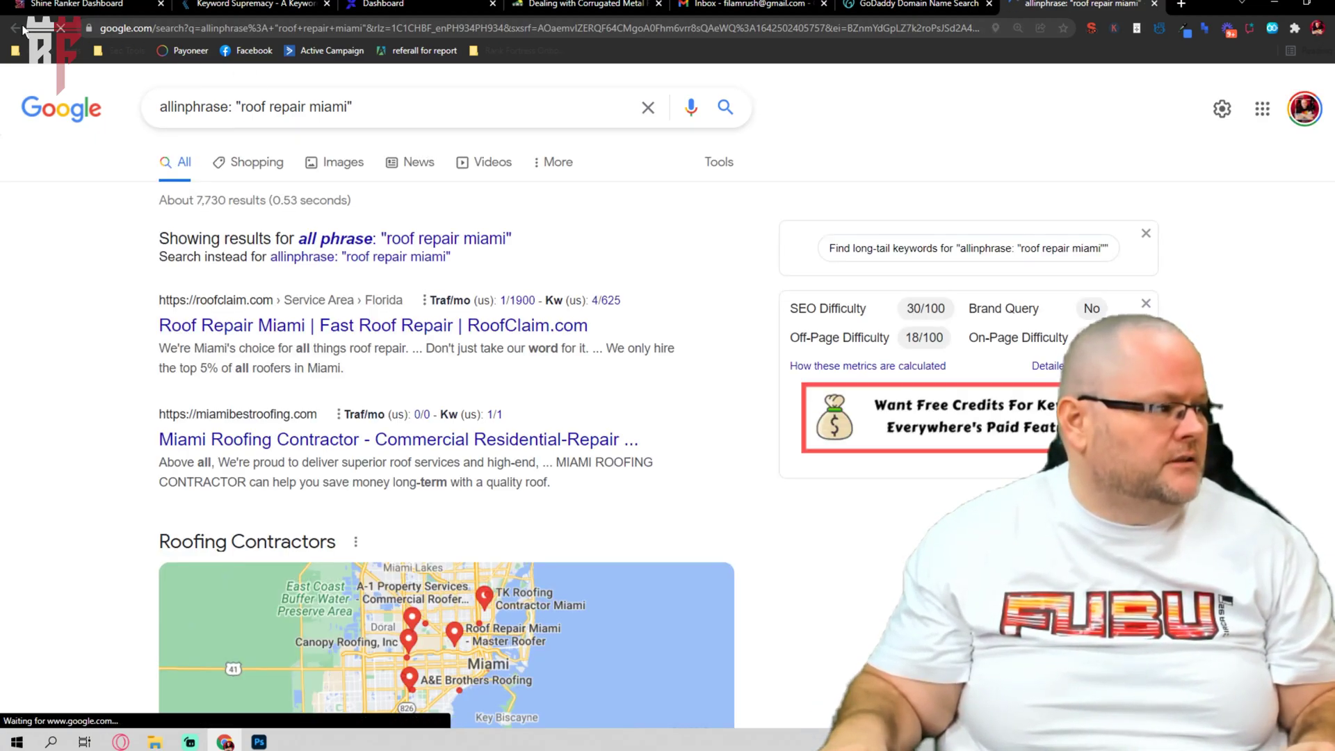
click(1154, 4)
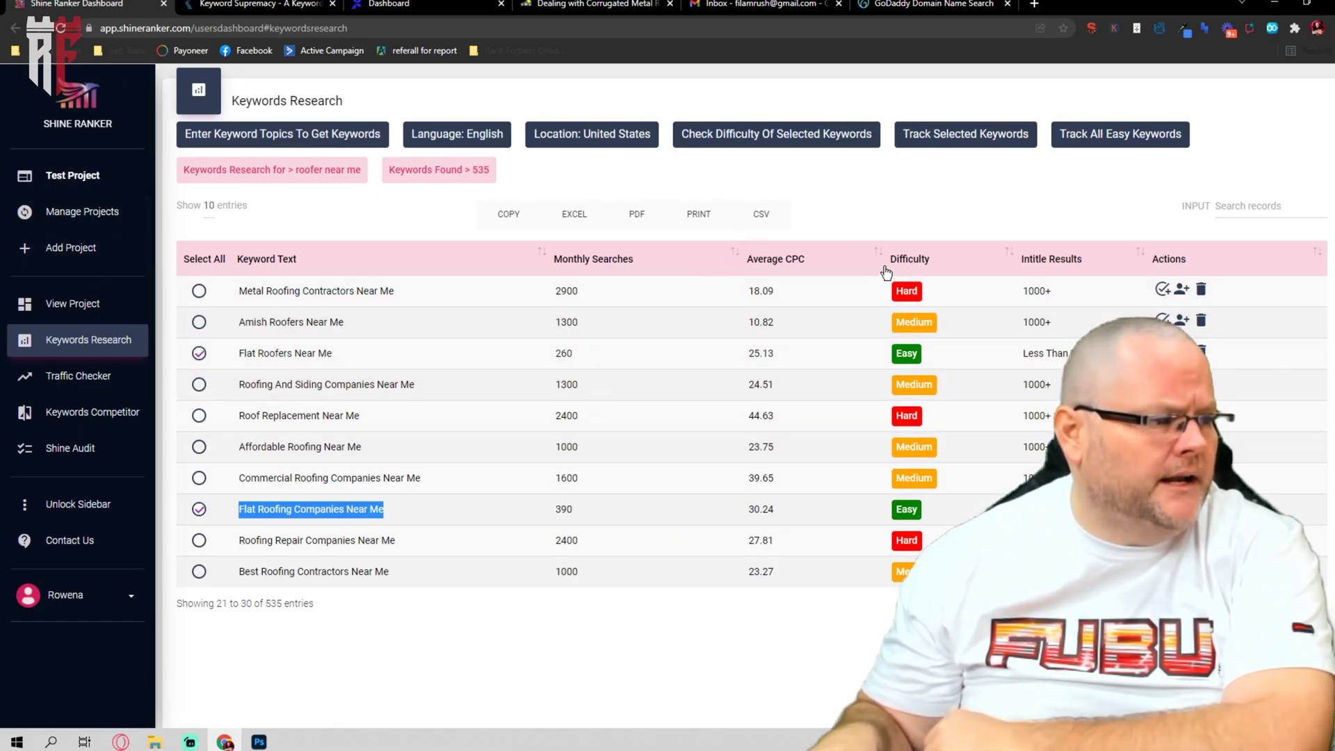
Step: Sort keywords by Difficulty, page to entries 471–480, and select Flat Roofing Companies Near Me
click(917, 261)
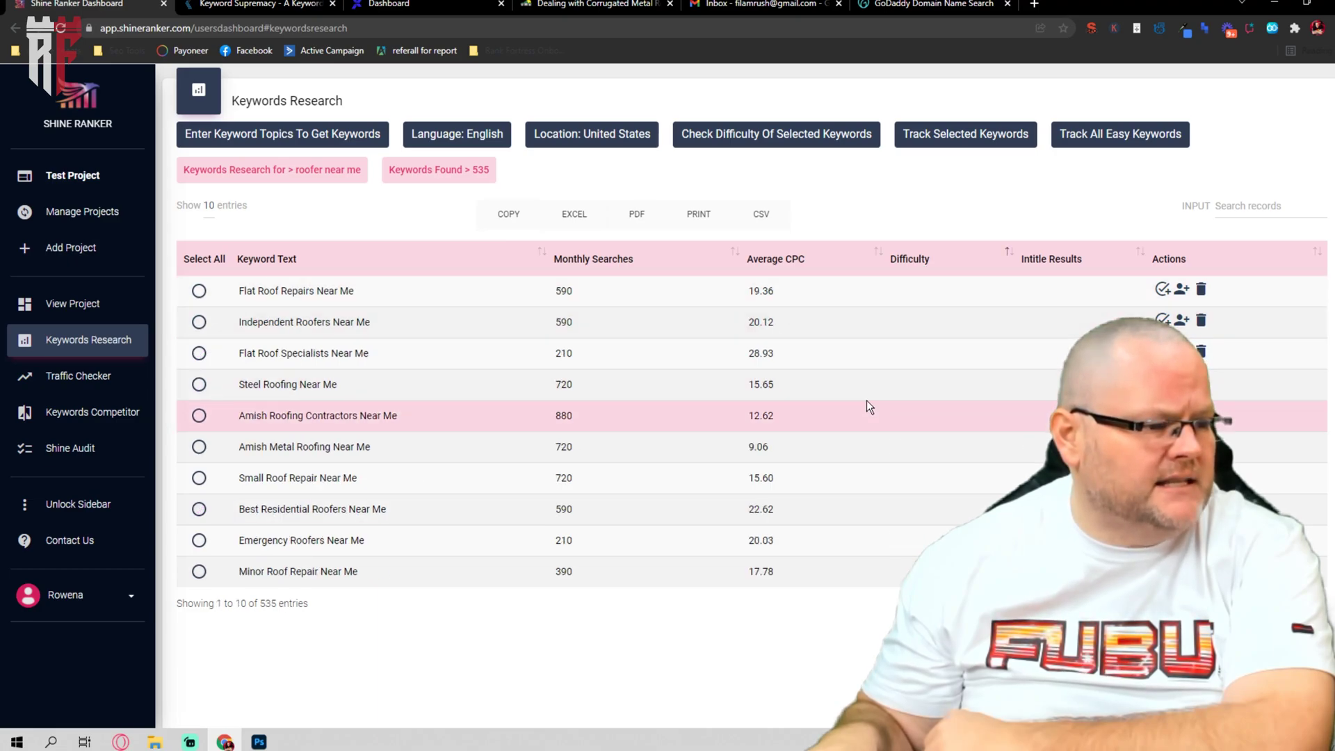
click(1307, 606)
click(1307, 606)
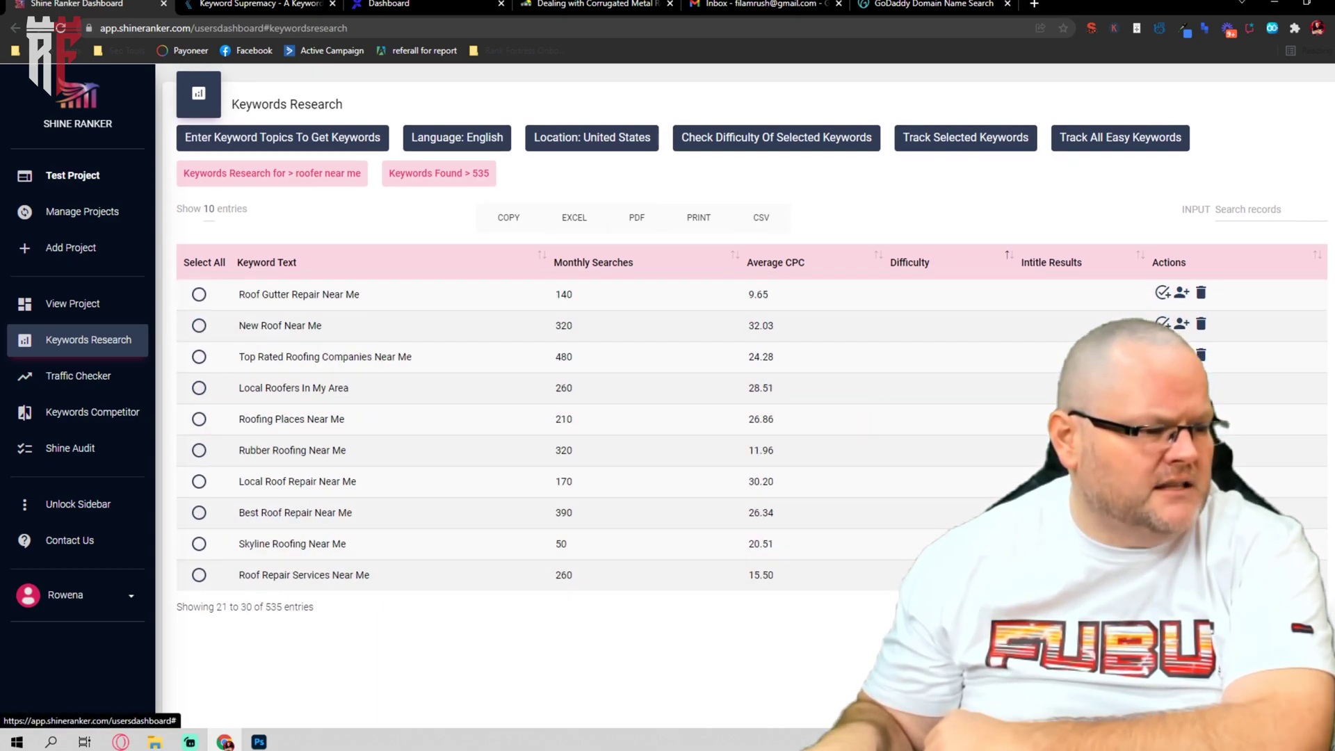
click(1307, 606)
click(1307, 606)
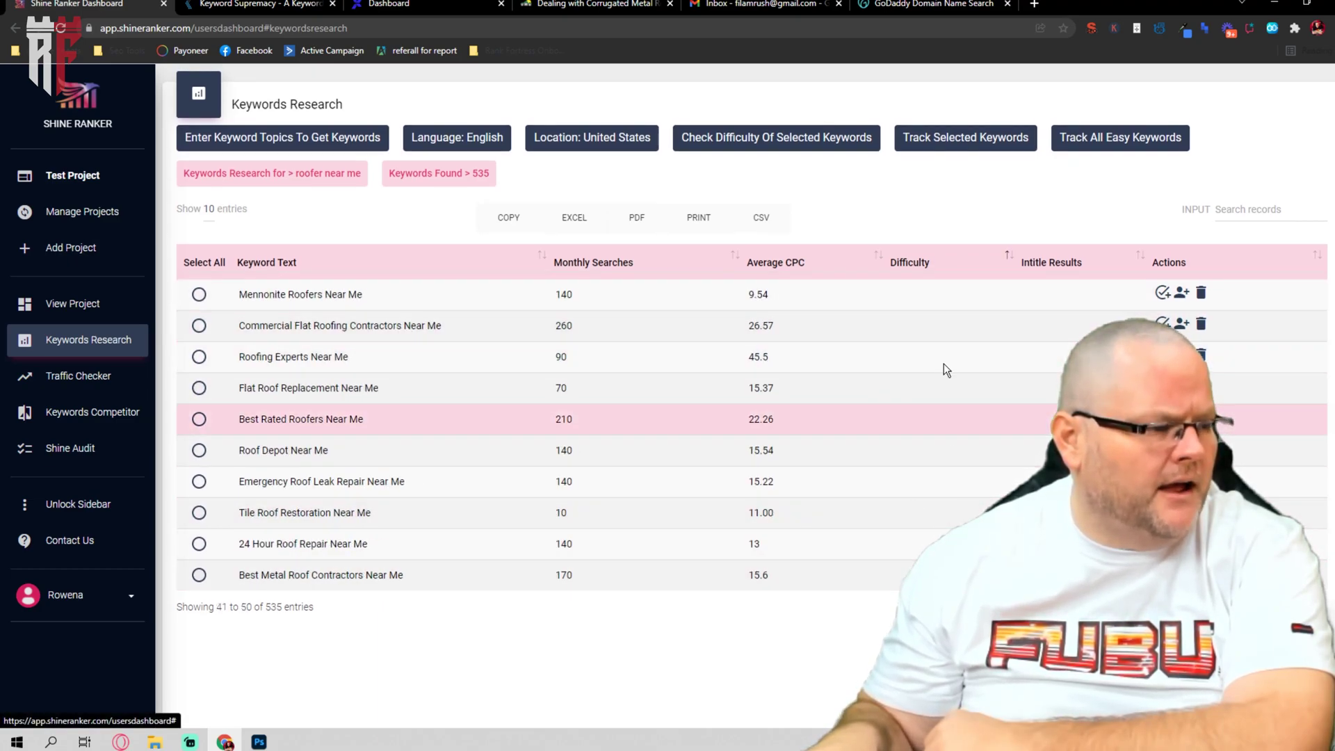
click(1306, 607)
click(1306, 606)
click(1307, 606)
click(1307, 606)
click(1307, 606)
click(1307, 606)
click(1307, 607)
click(1307, 607)
click(1306, 606)
click(1307, 606)
click(1307, 606)
click(1307, 606)
click(1307, 606)
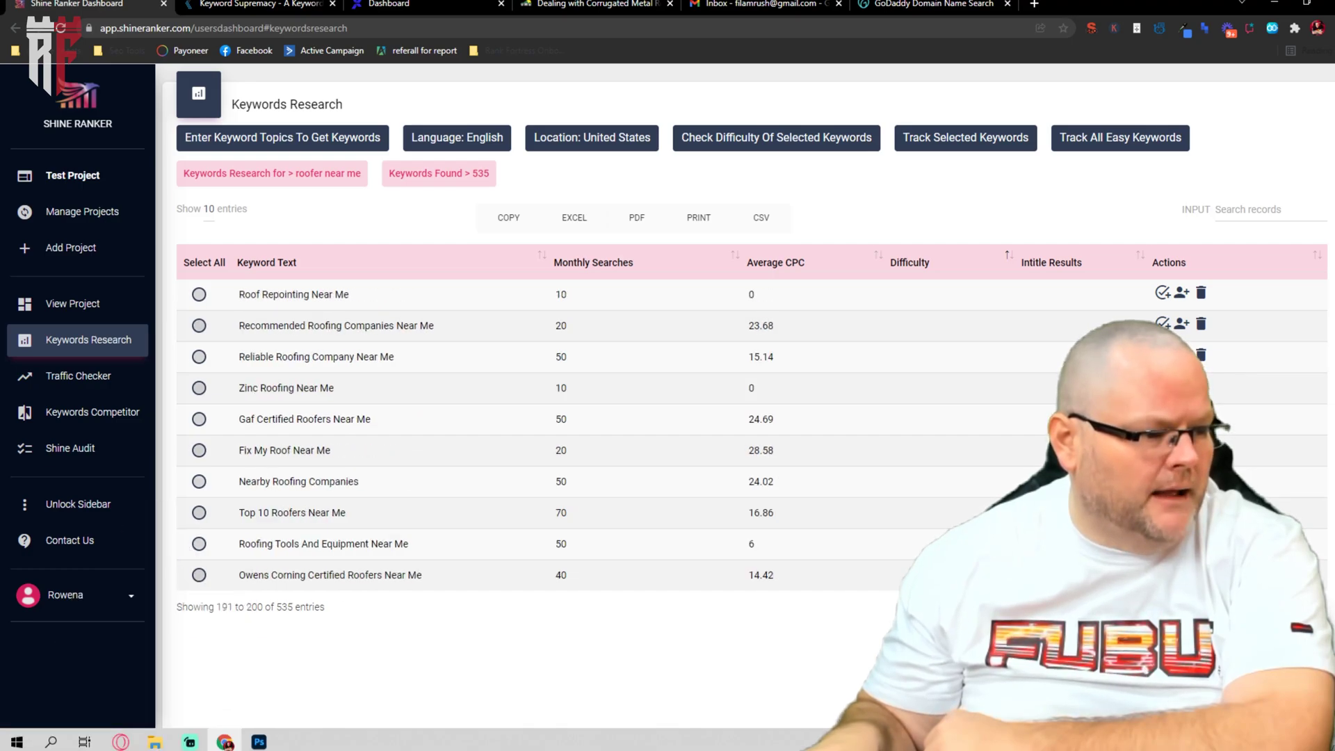
click(1307, 606)
click(1306, 606)
click(1307, 606)
click(1307, 606)
click(1306, 606)
click(1306, 606)
click(1307, 606)
click(1307, 606)
click(1307, 606)
click(1307, 606)
click(1306, 607)
click(1307, 606)
click(1307, 606)
click(1307, 606)
click(1306, 607)
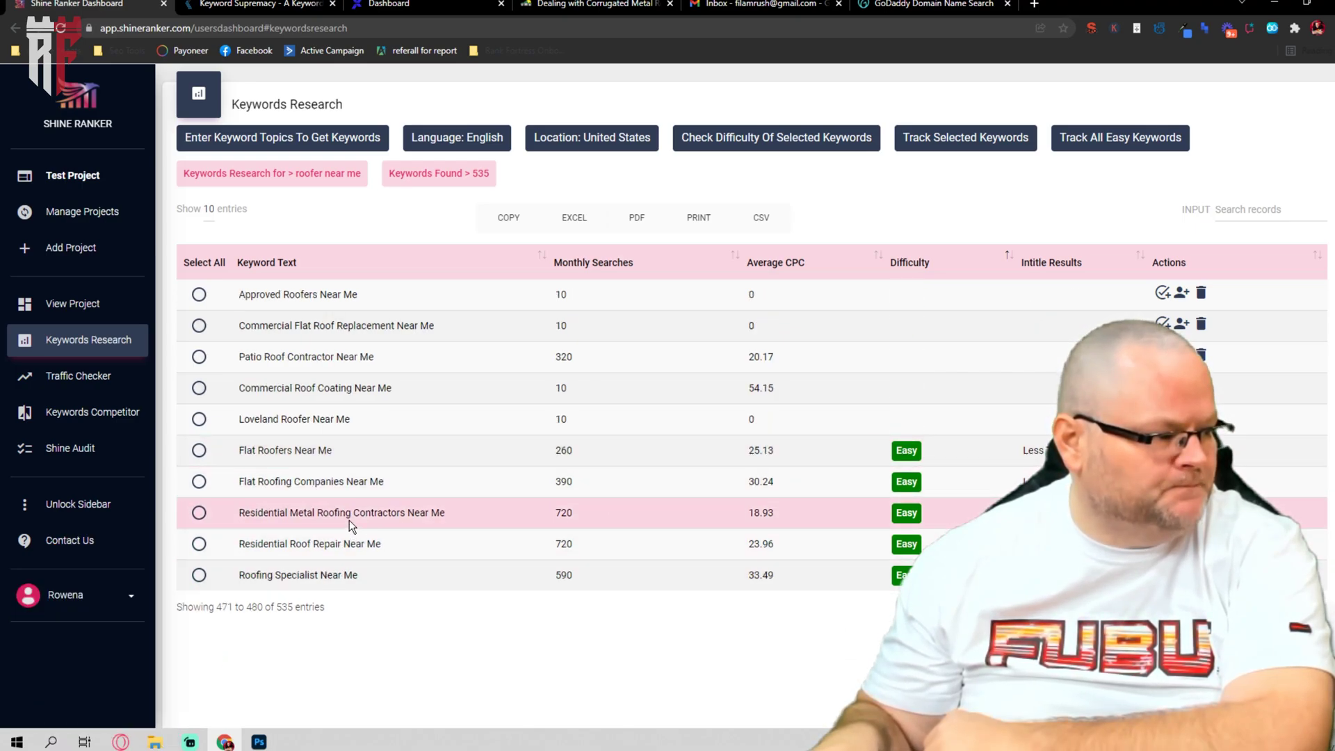
drag(415, 480, 231, 486)
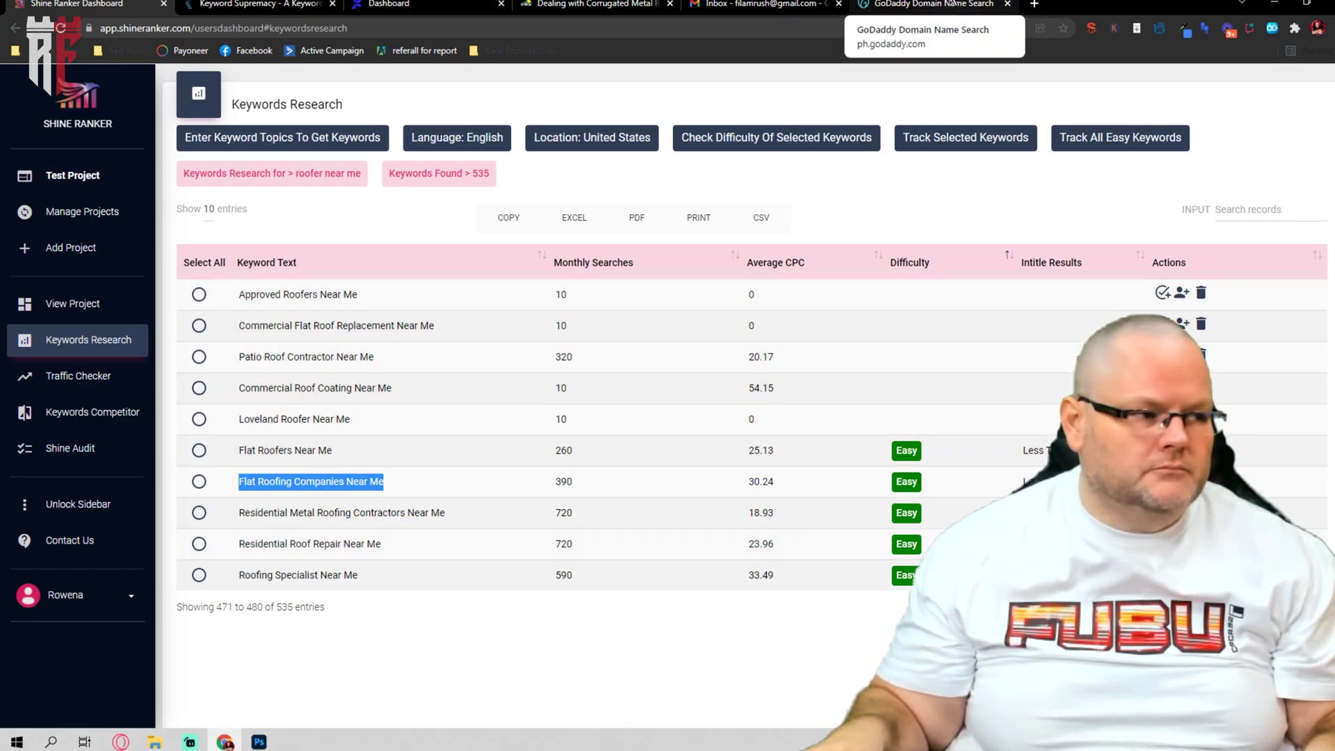
Step: Check GoDaddy for flatroofingcompaniesnearme.com (₱79.00), then return to Shine Ranker
click(953, 3)
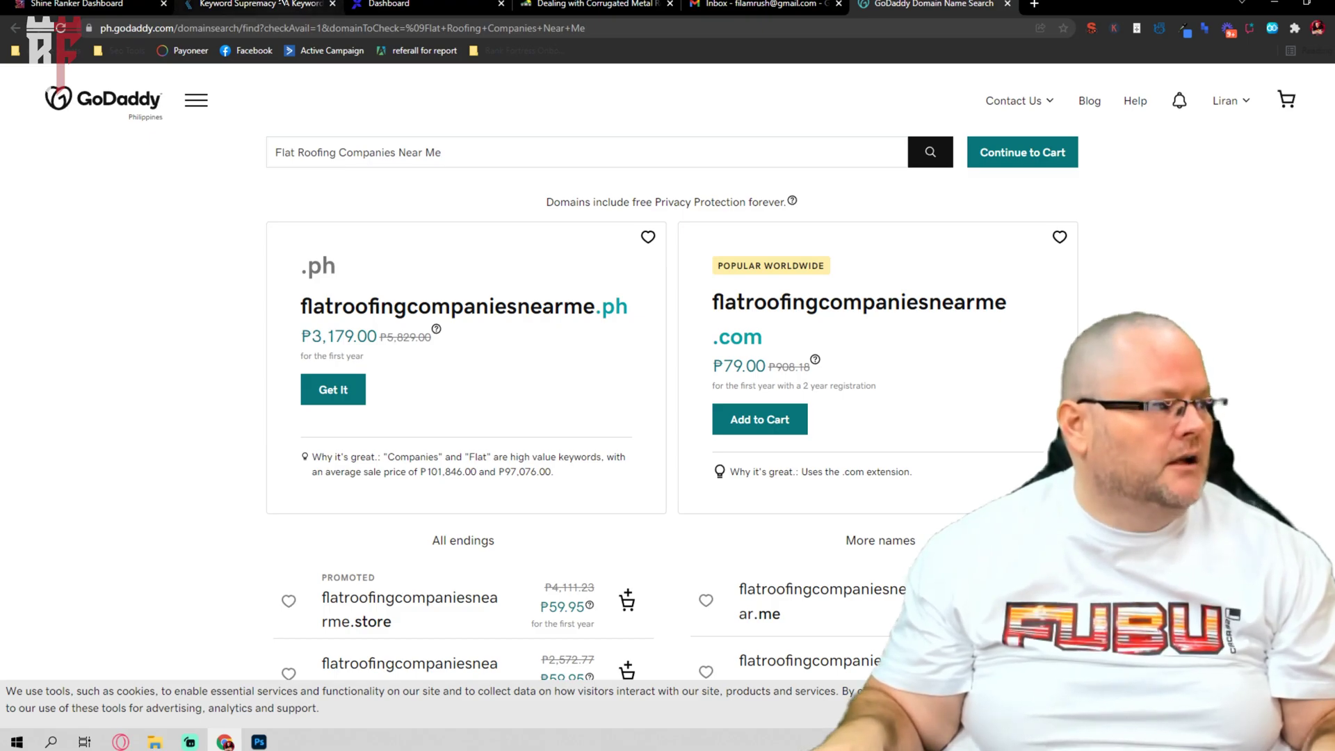
click(77, 4)
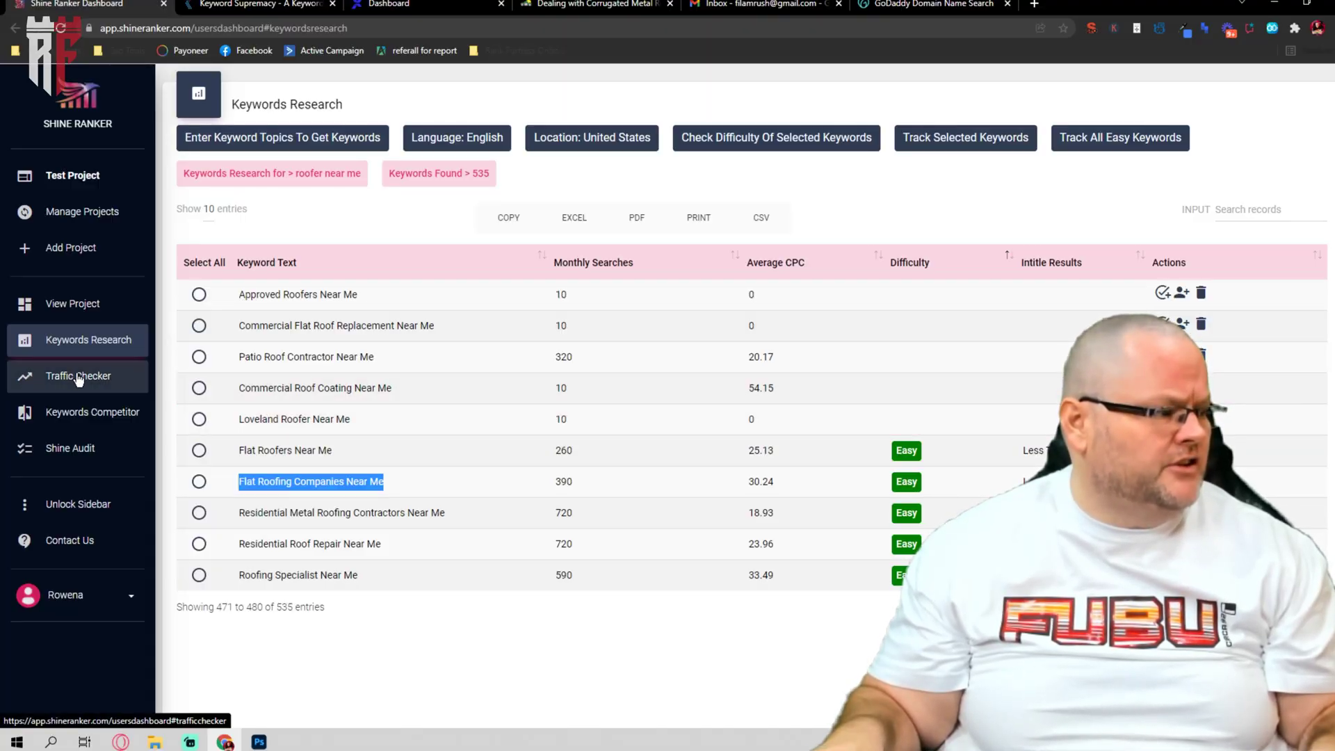
Step: Open Leakmaster Roofing's website from the flat roofing results, then return to Shine Ranker's Traffic Checker
click(79, 377)
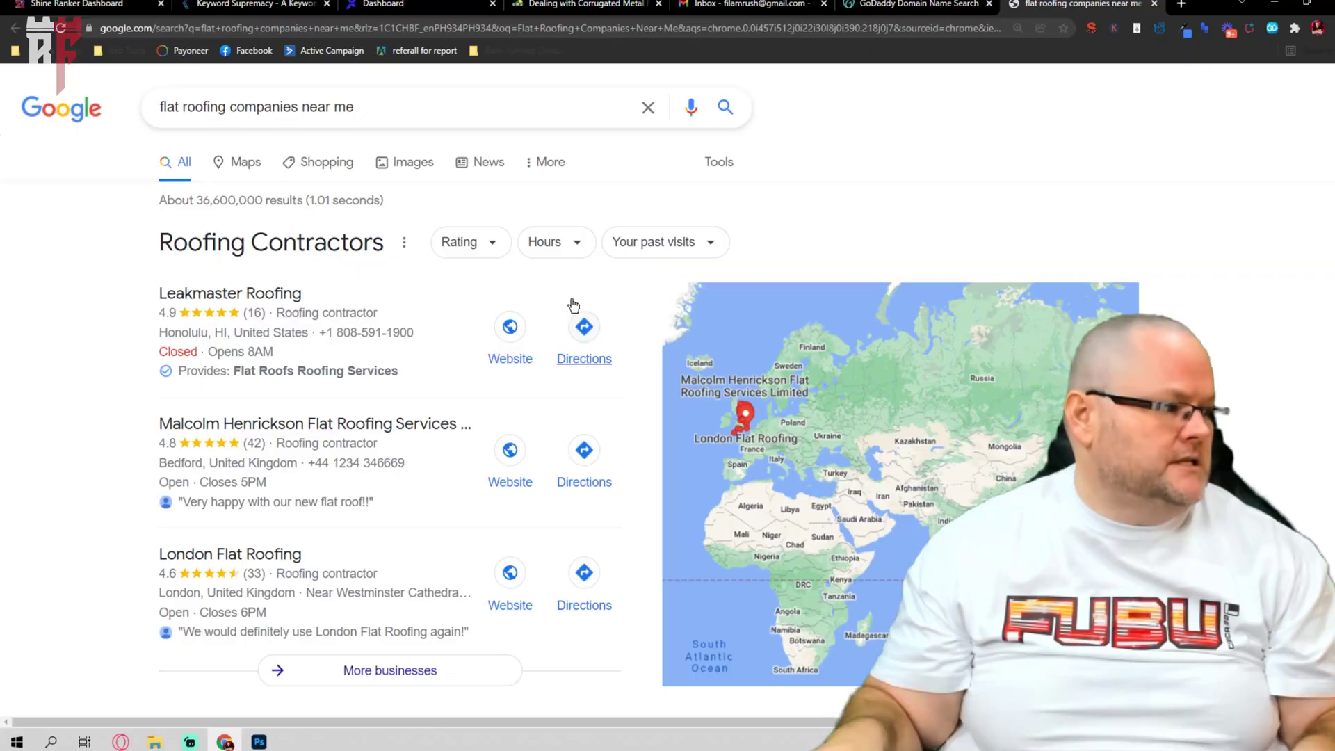
scroll(573, 306, down, 3)
scroll(574, 292, up, 3)
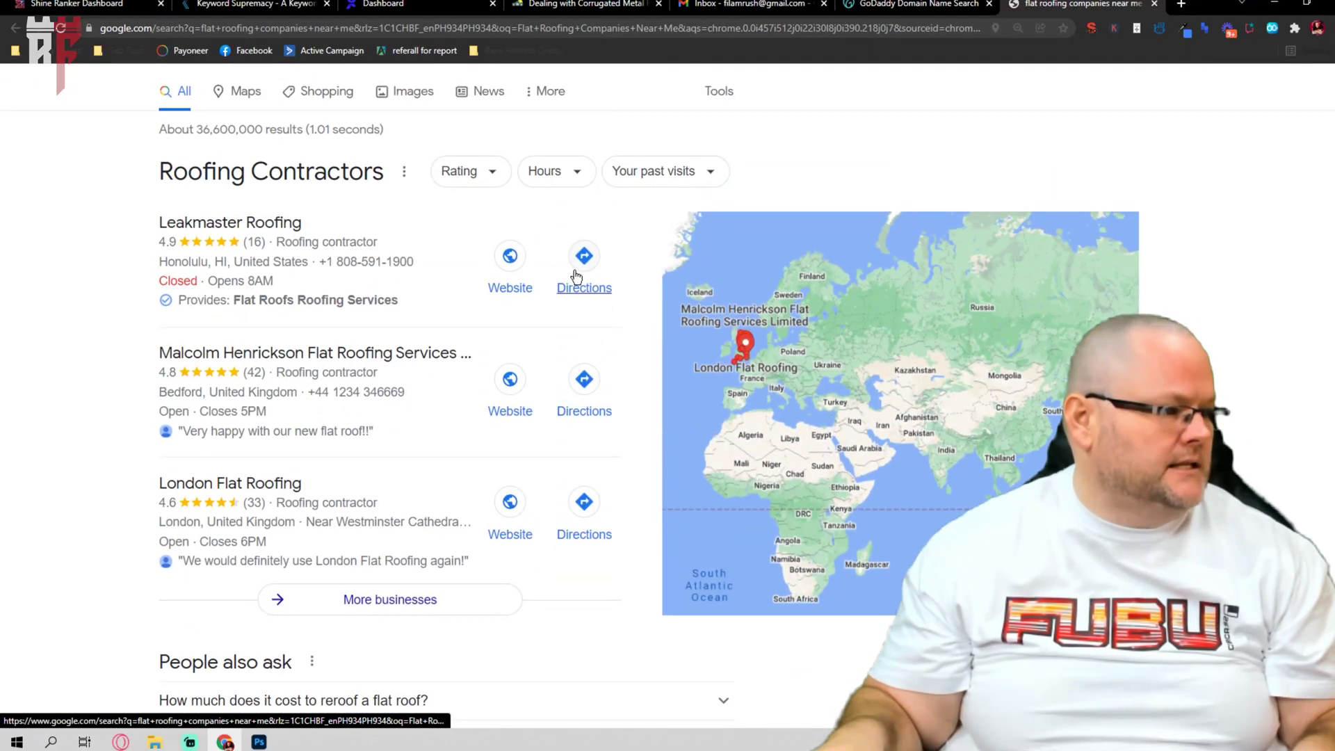
click(511, 258)
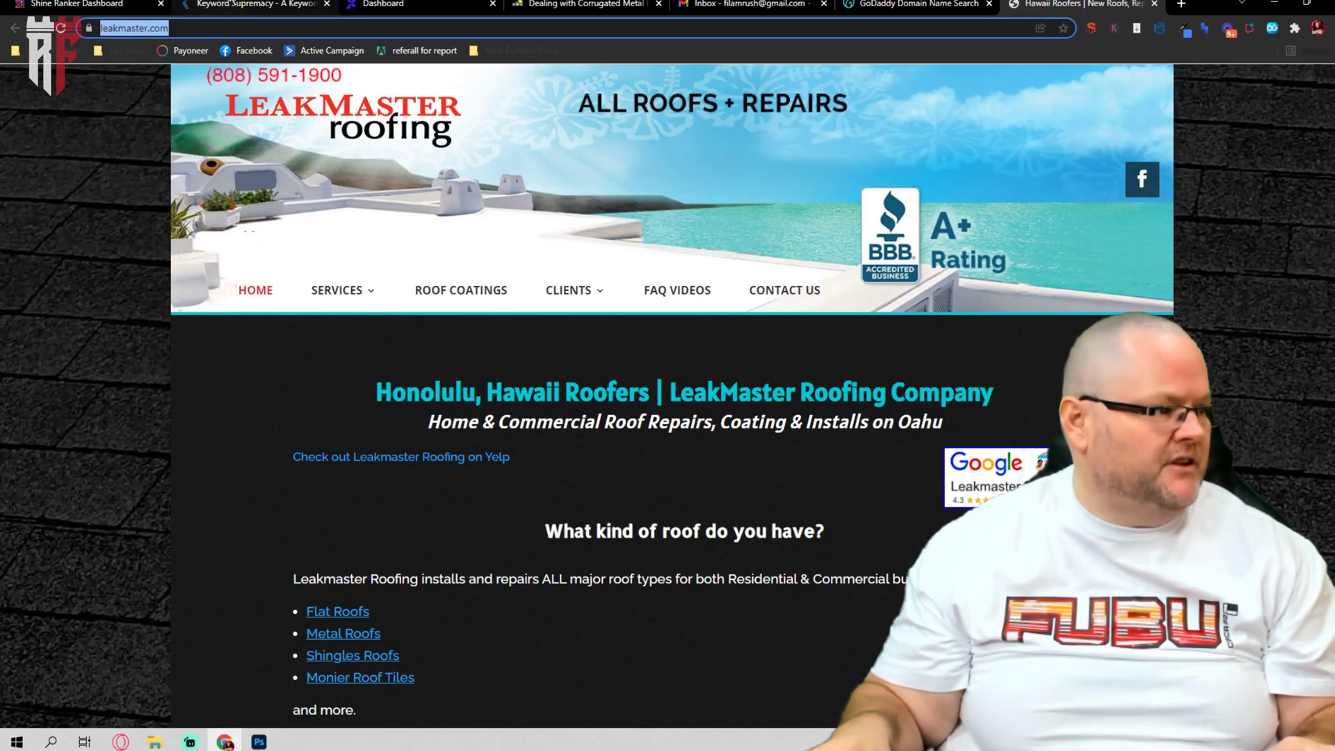
click(83, 3)
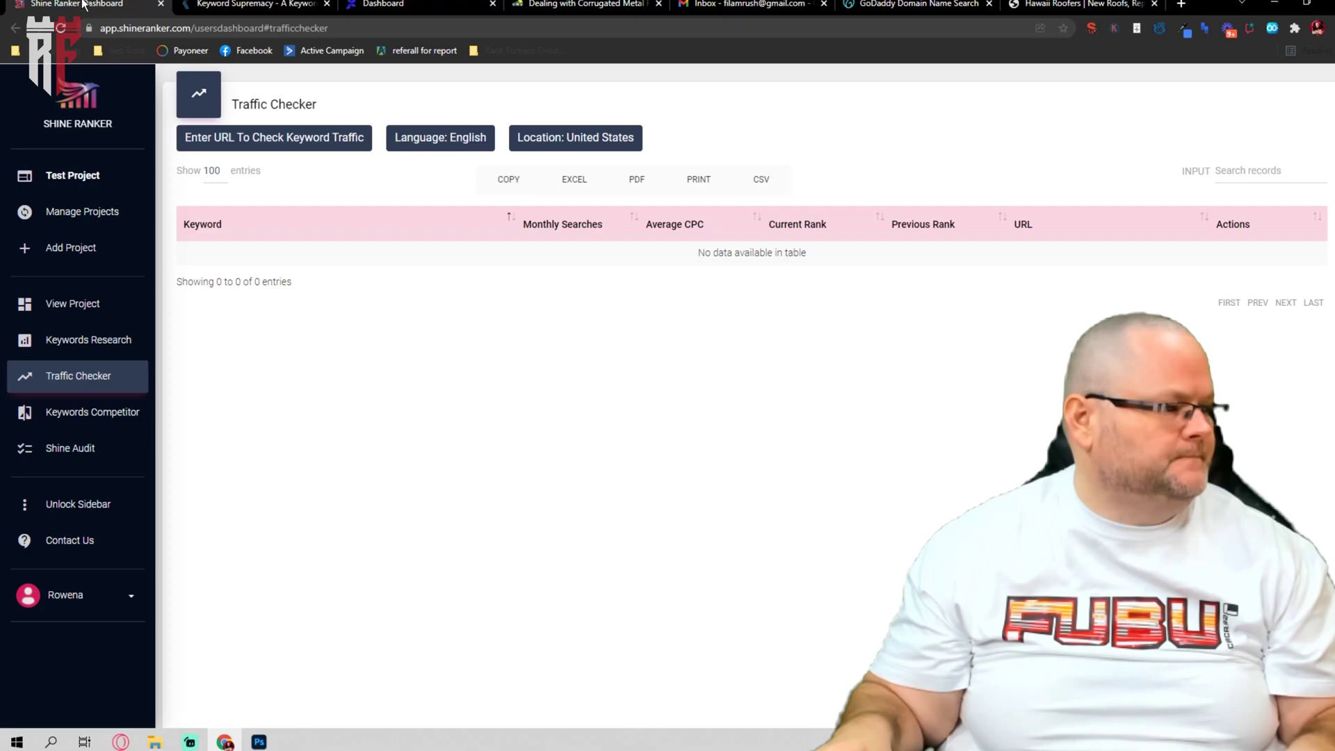
click(277, 142)
text(https://www.leakmaster.com/)
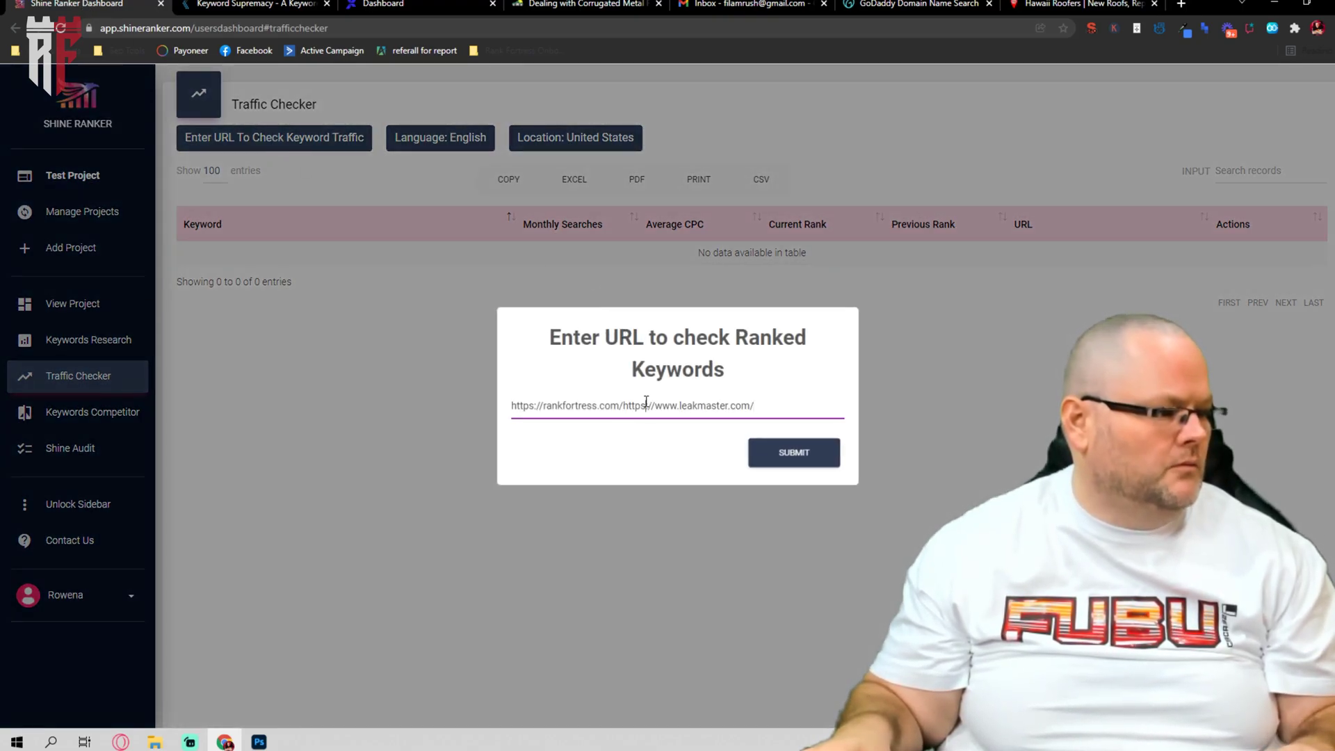
key(ctrl+a)
text(https://www.leakmaster.com/)
click(795, 456)
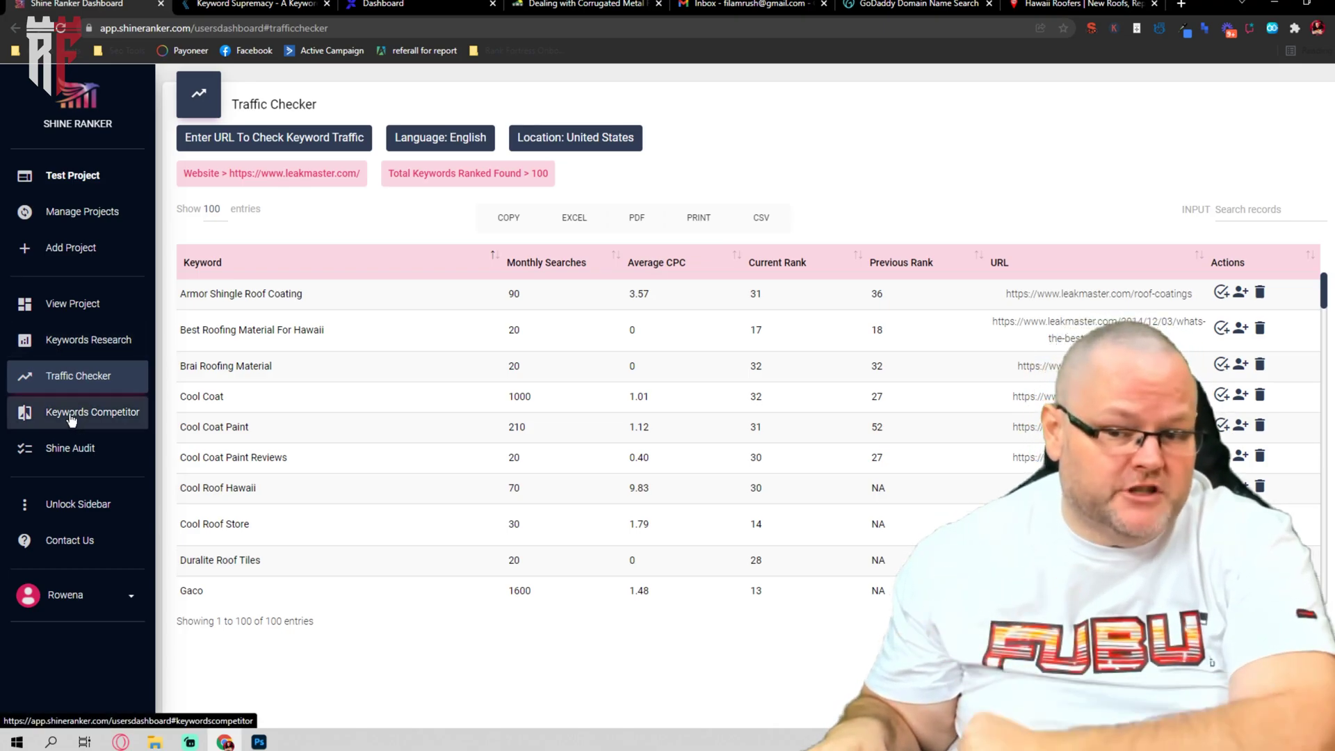
Step: Try and cancel the Keywords Competitor URL entry, glance at LeakMaster, then open Shine Audit
click(70, 416)
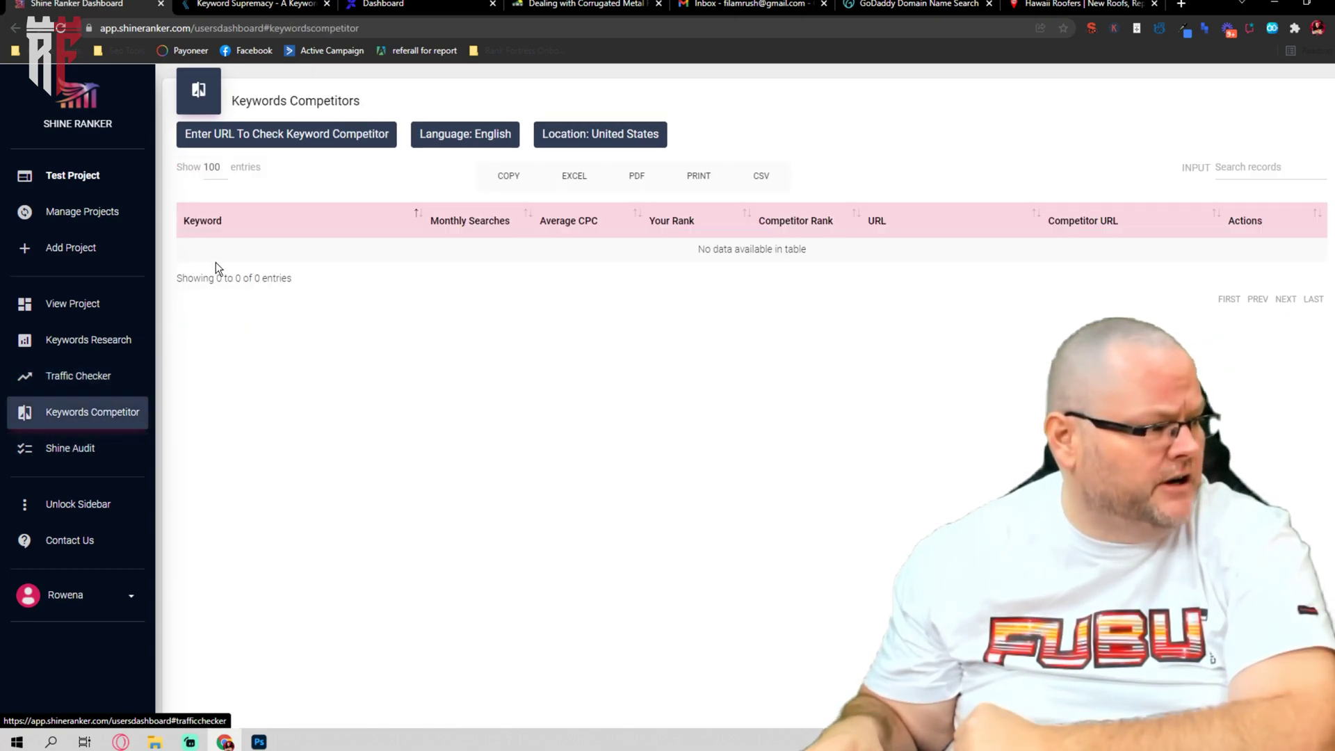
click(256, 132)
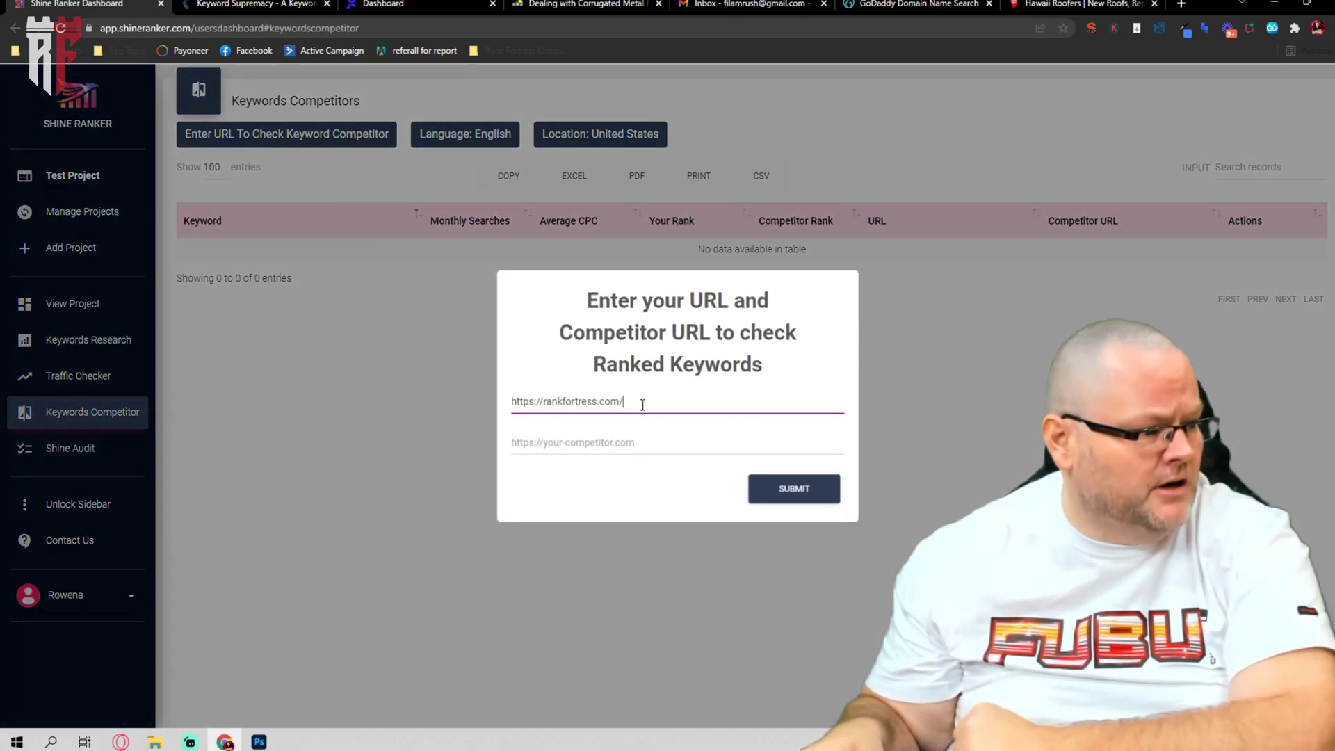
click(661, 534)
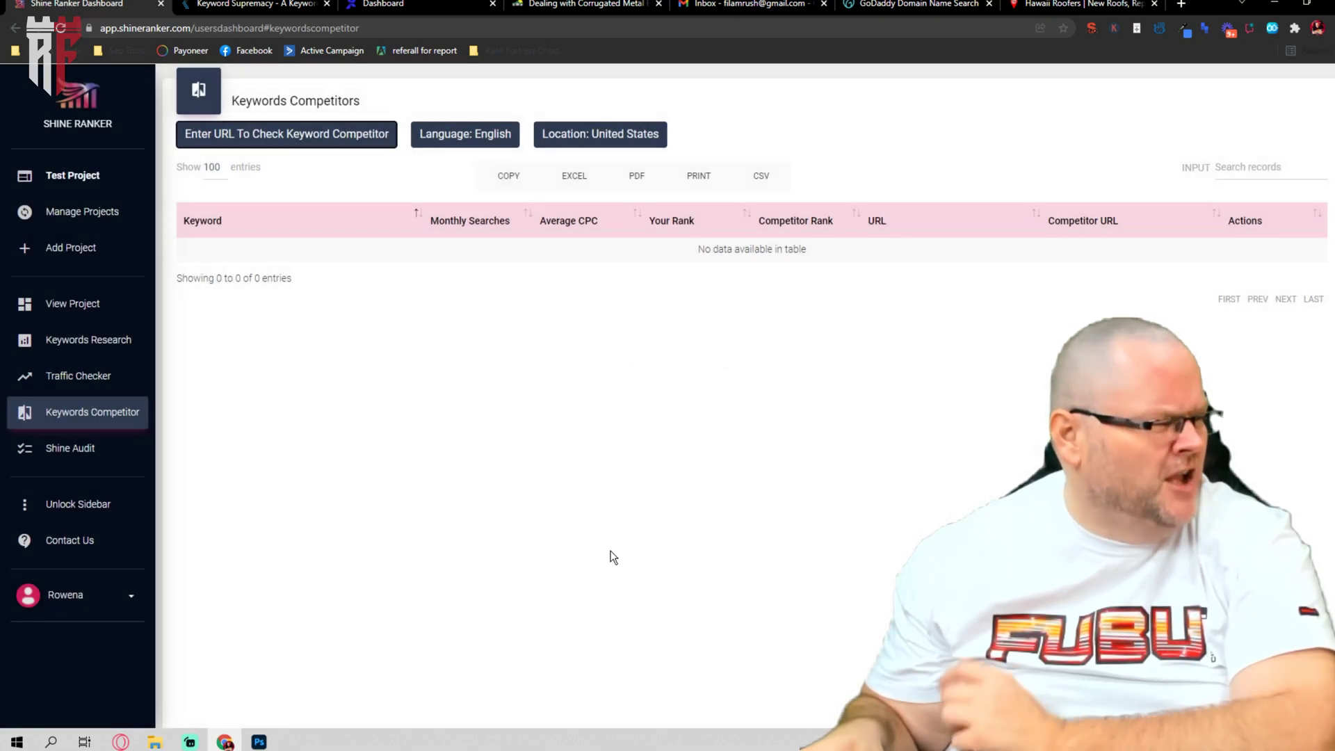
key(ctrl+9)
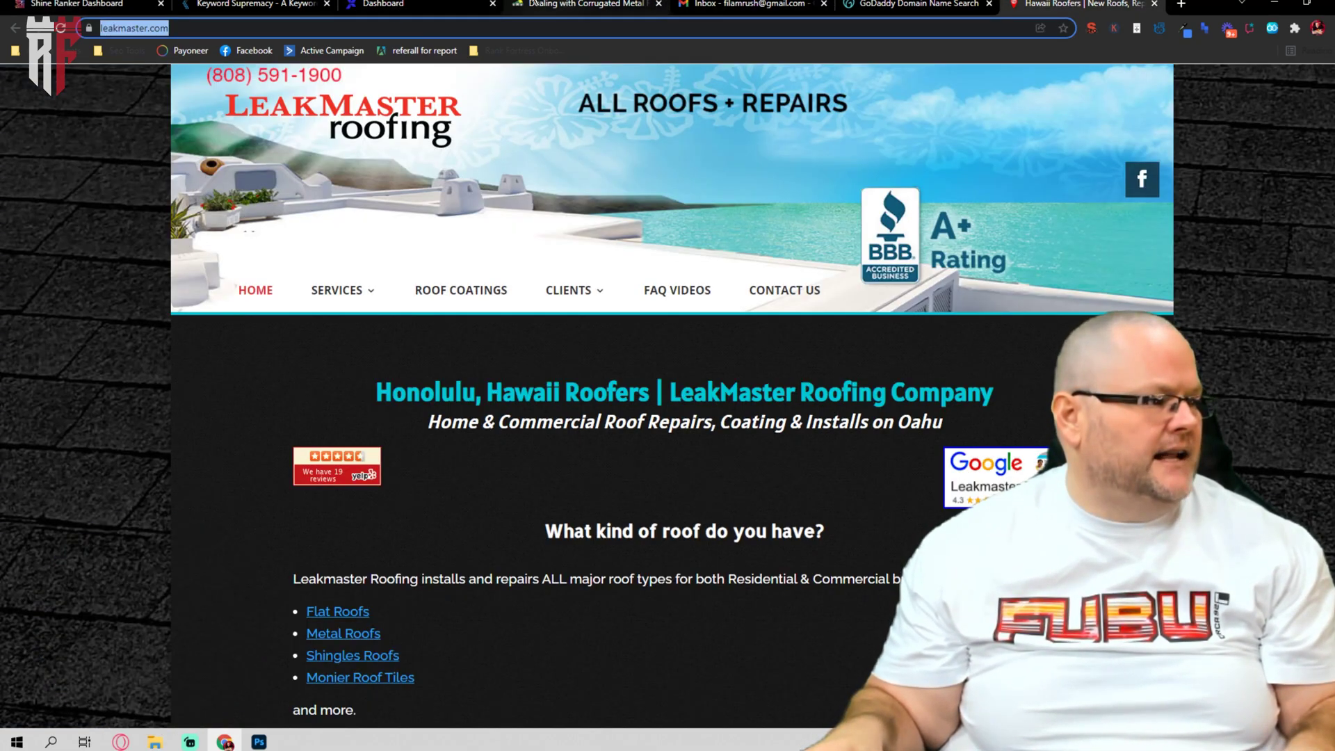
click(78, 6)
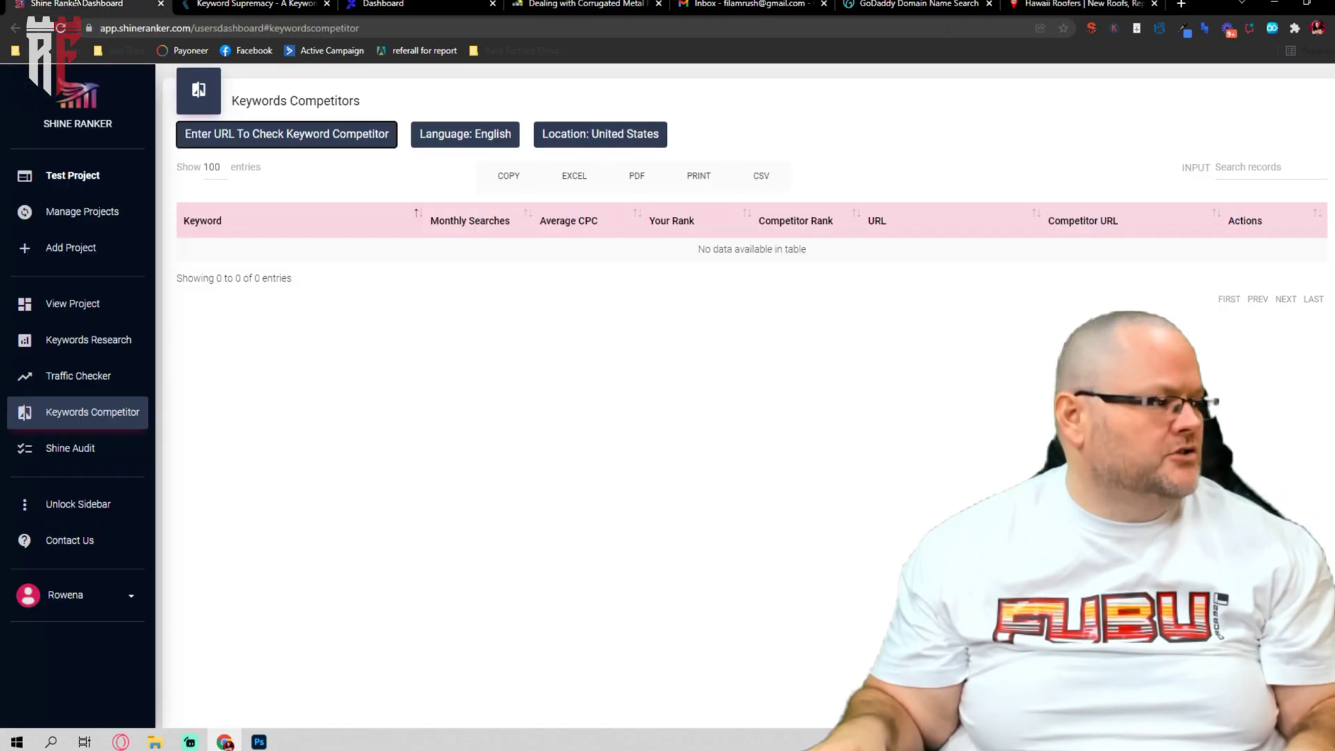
click(64, 454)
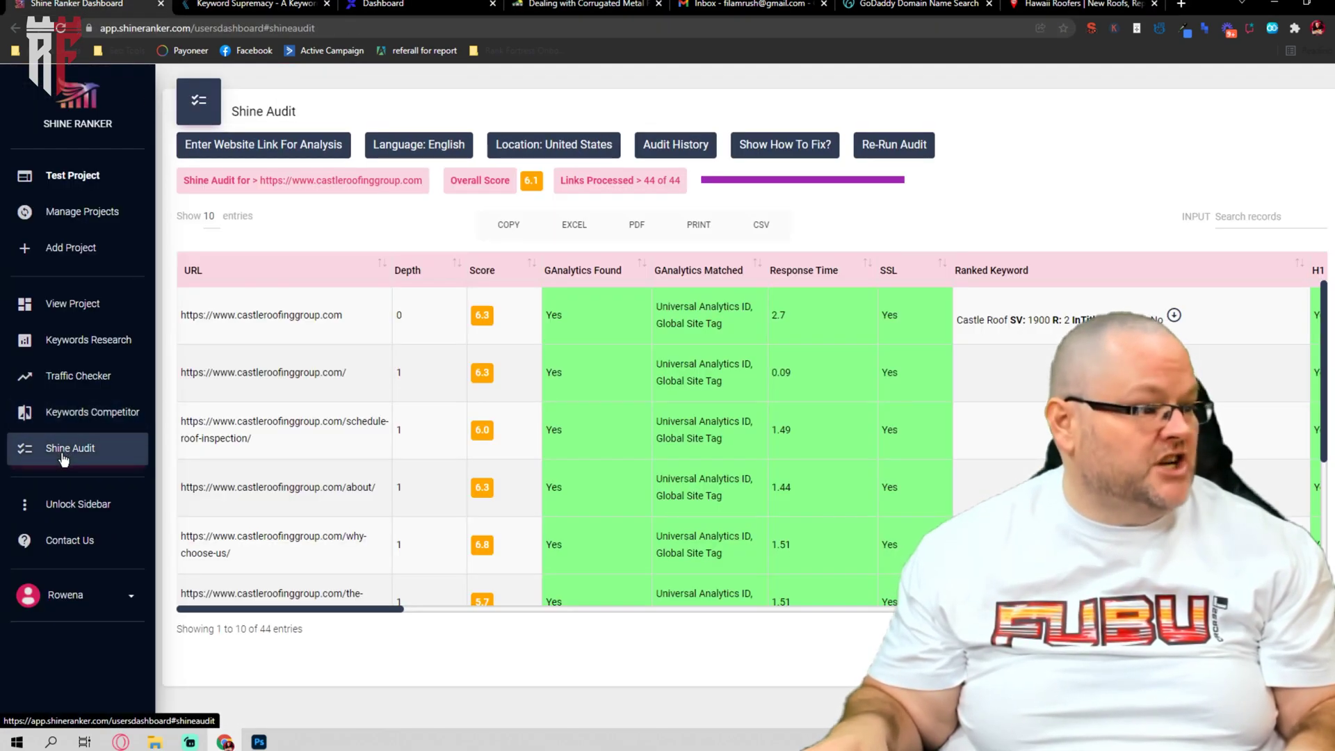
click(274, 149)
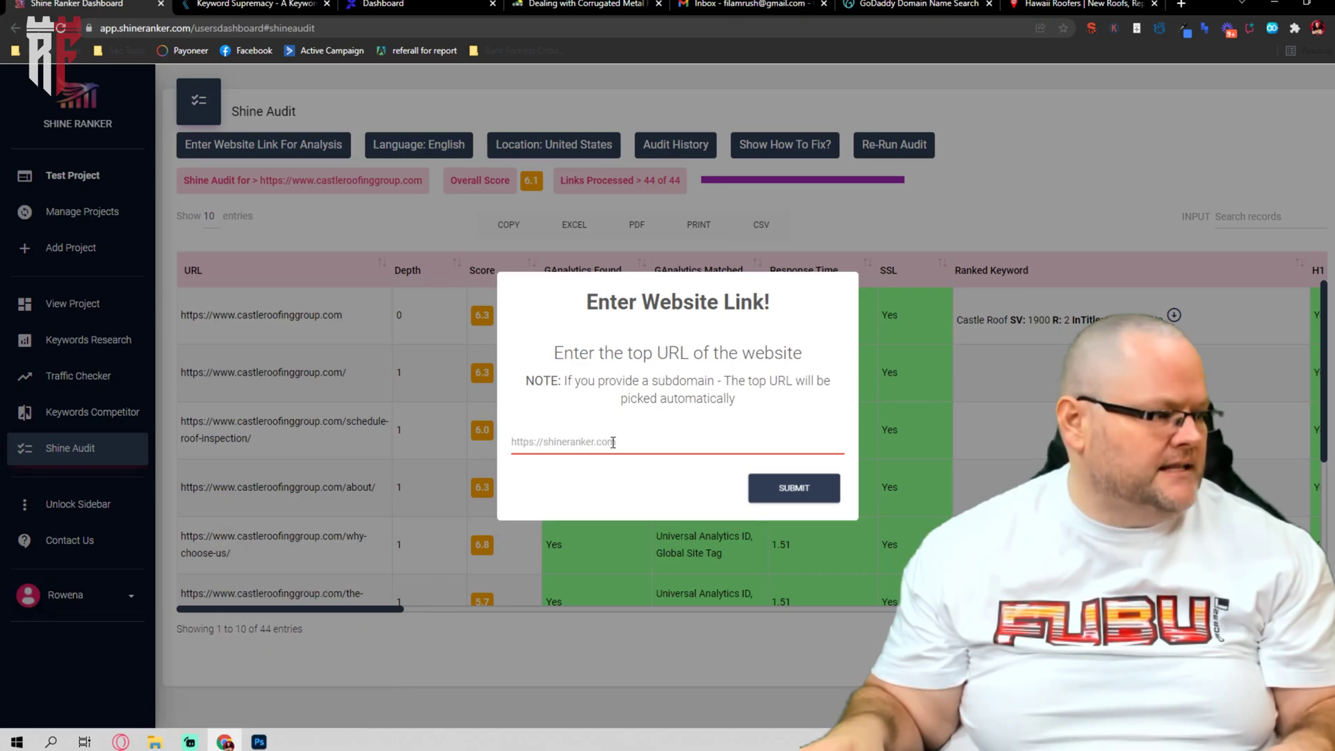
text(https://www.leakmaster.com/)
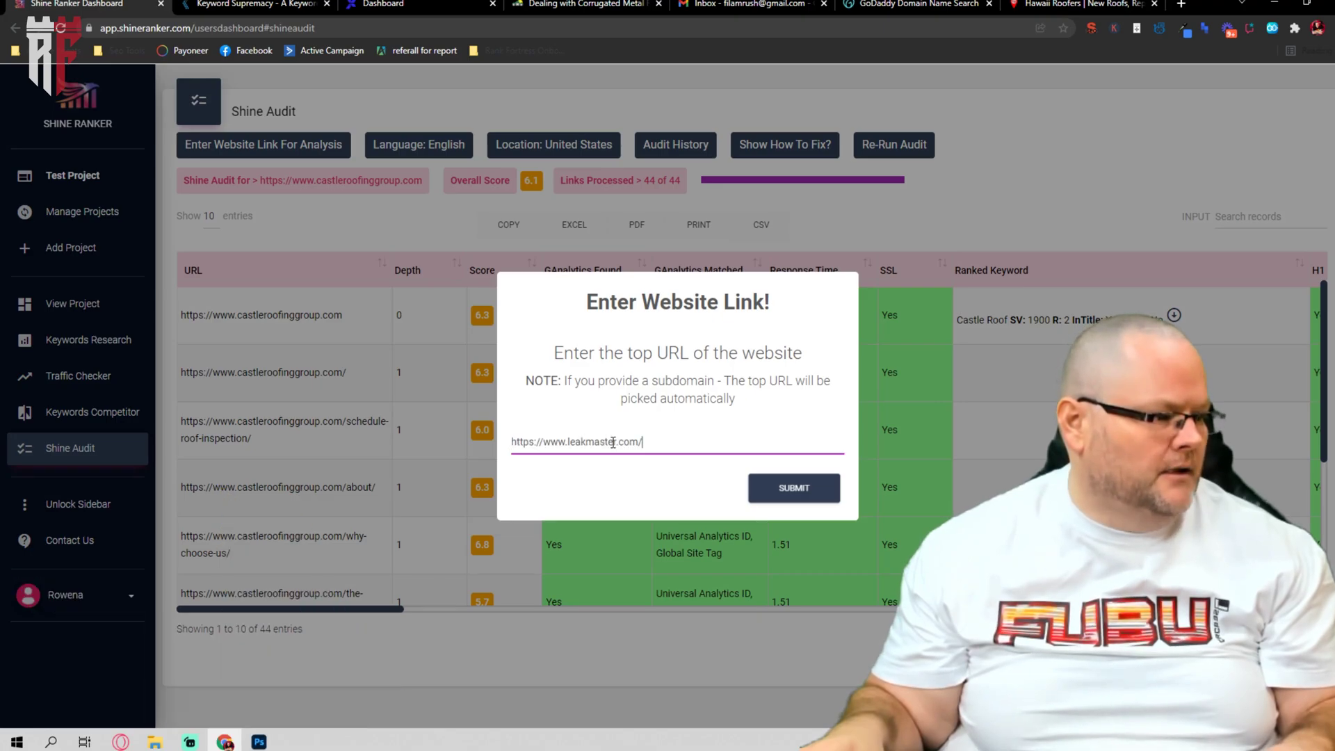
click(789, 487)
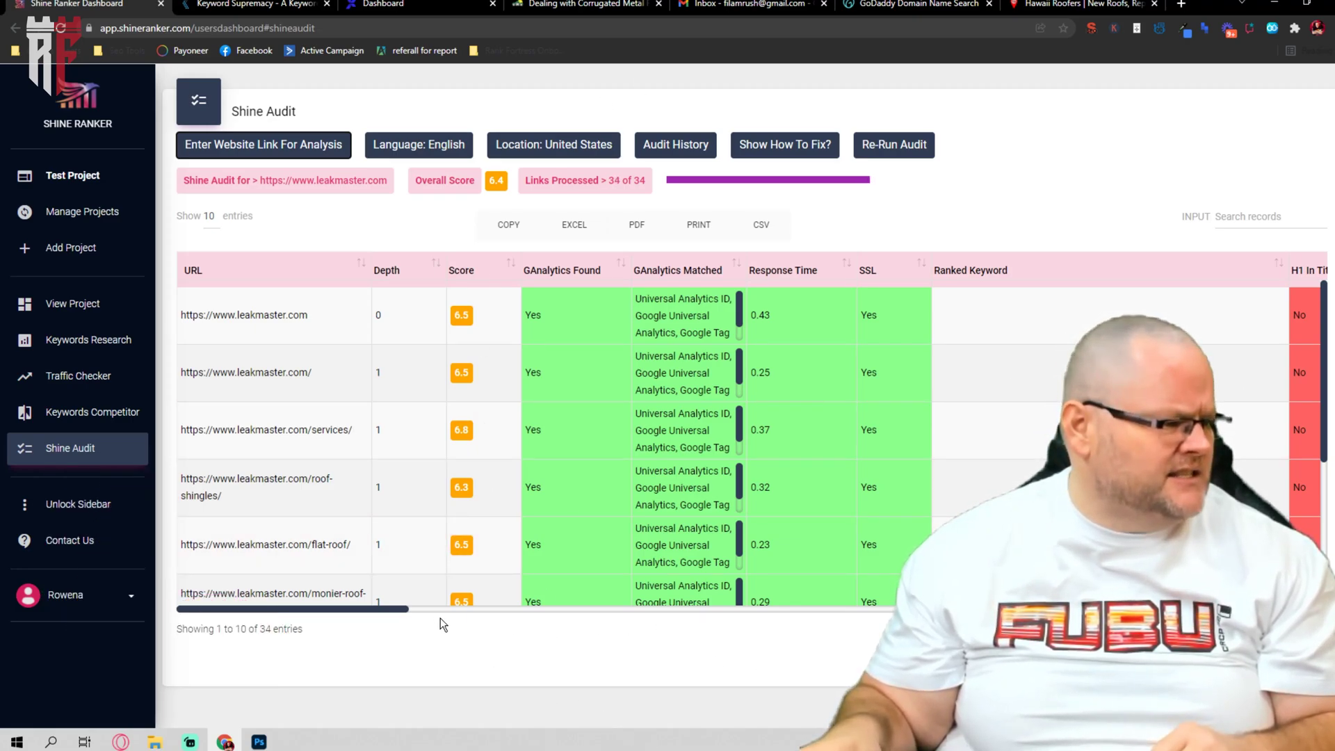
drag(405, 608, 39, 674)
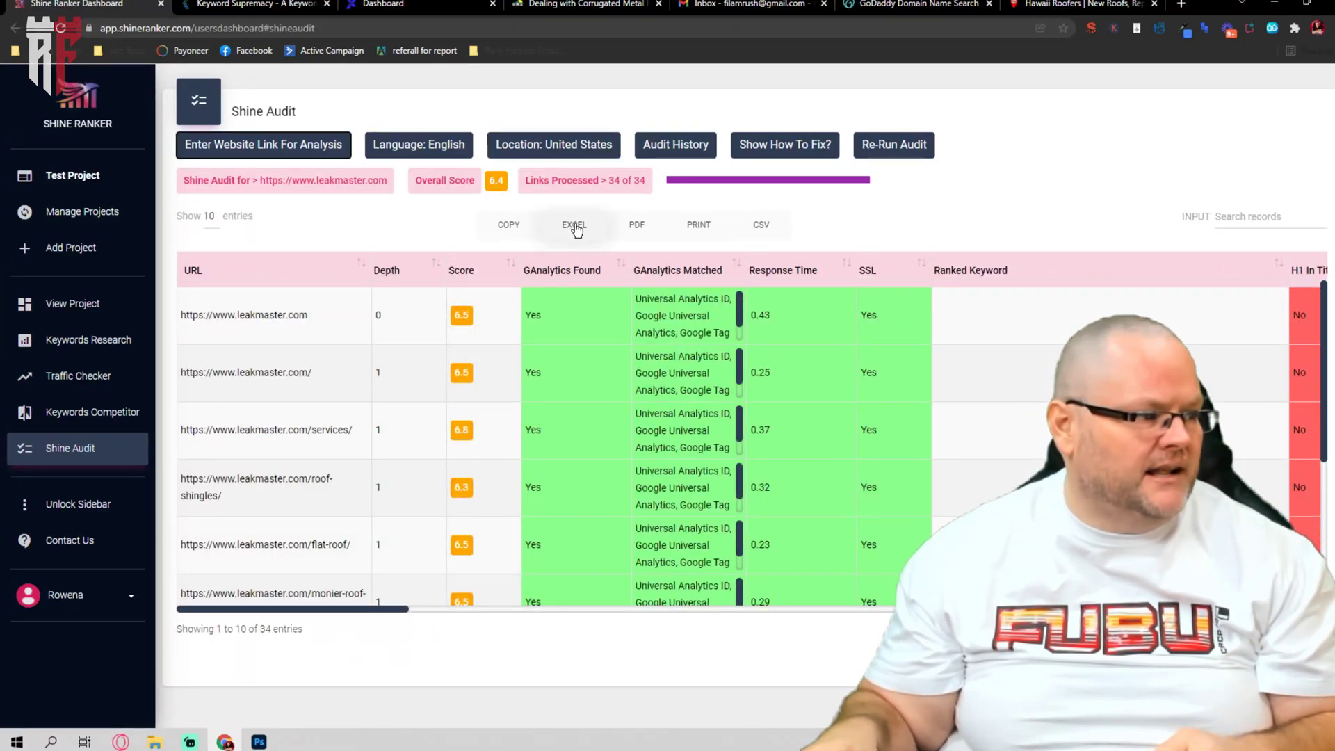
Step: Save the leakmaster.com audit as ShineRanker_shineaudit (1) Excel file and open it
click(576, 228)
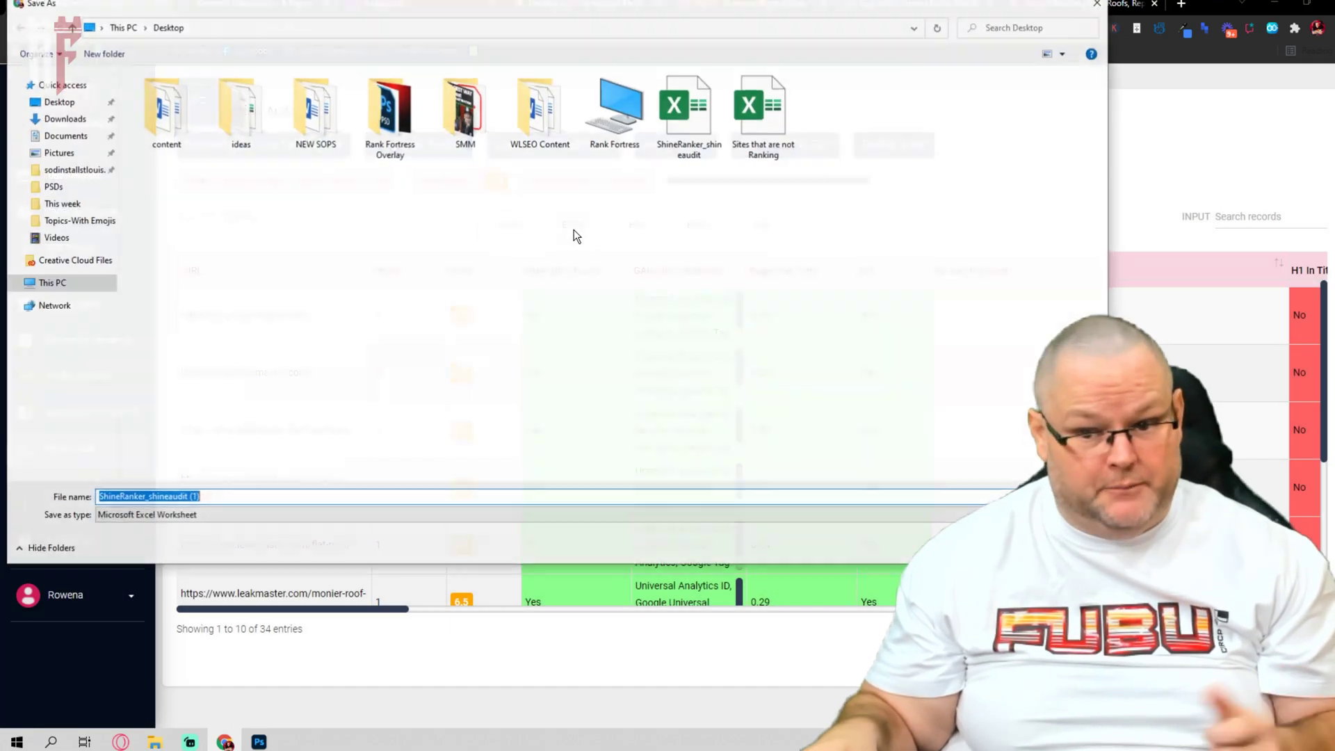
key(Return)
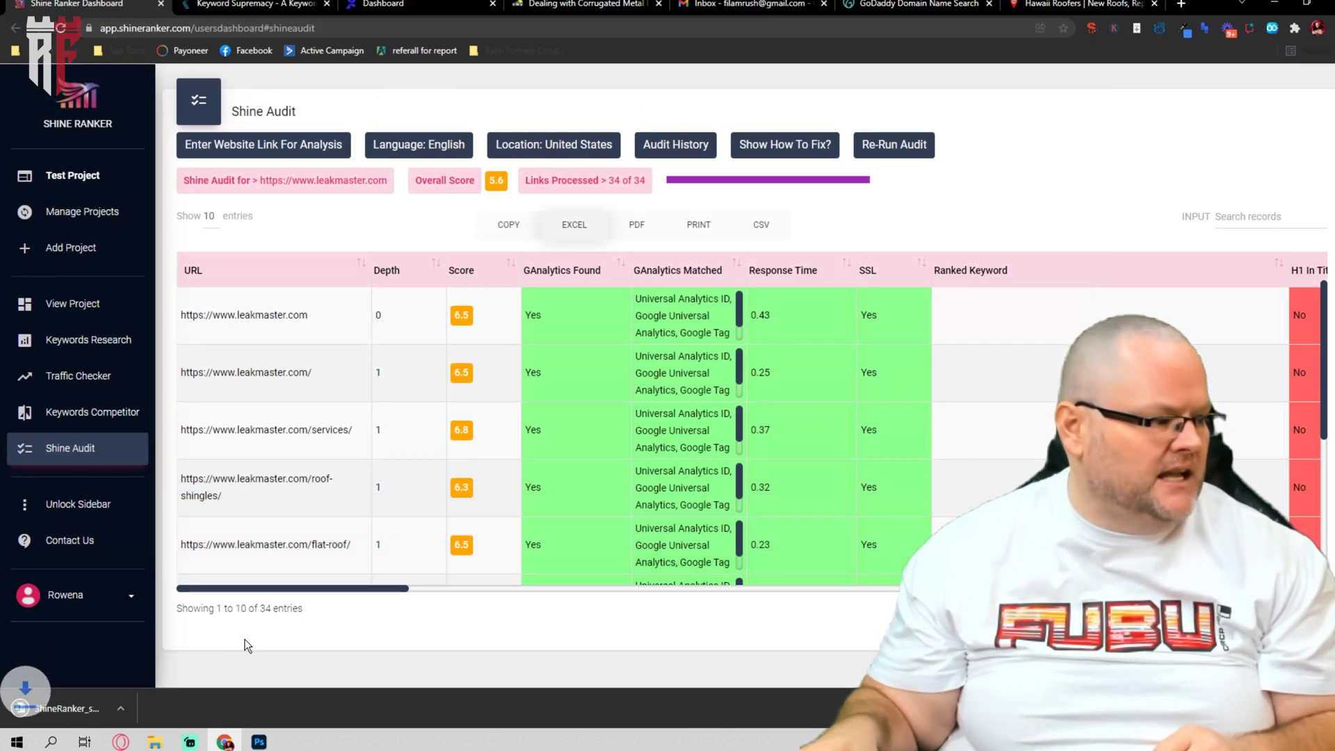
click(69, 705)
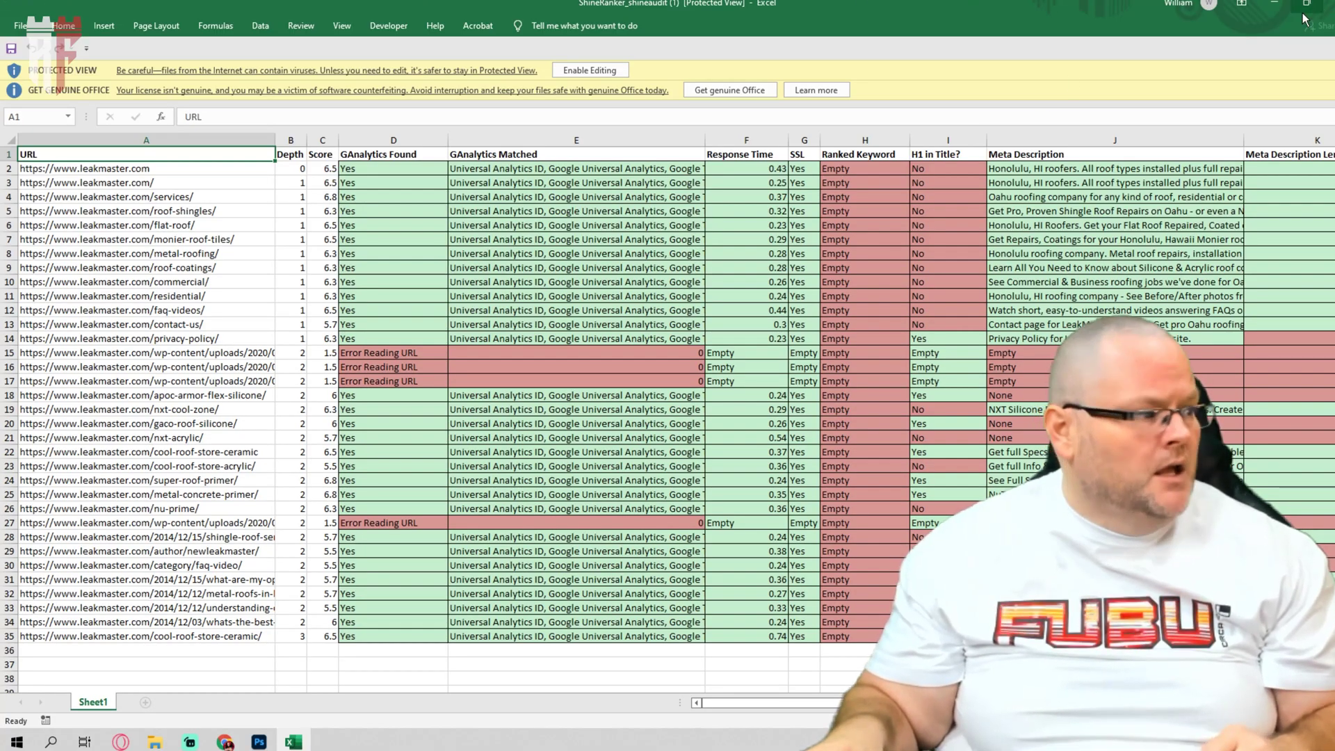
Step: Close the ShineRanker_shineaudit (1) workbook in Excel
click(1328, 6)
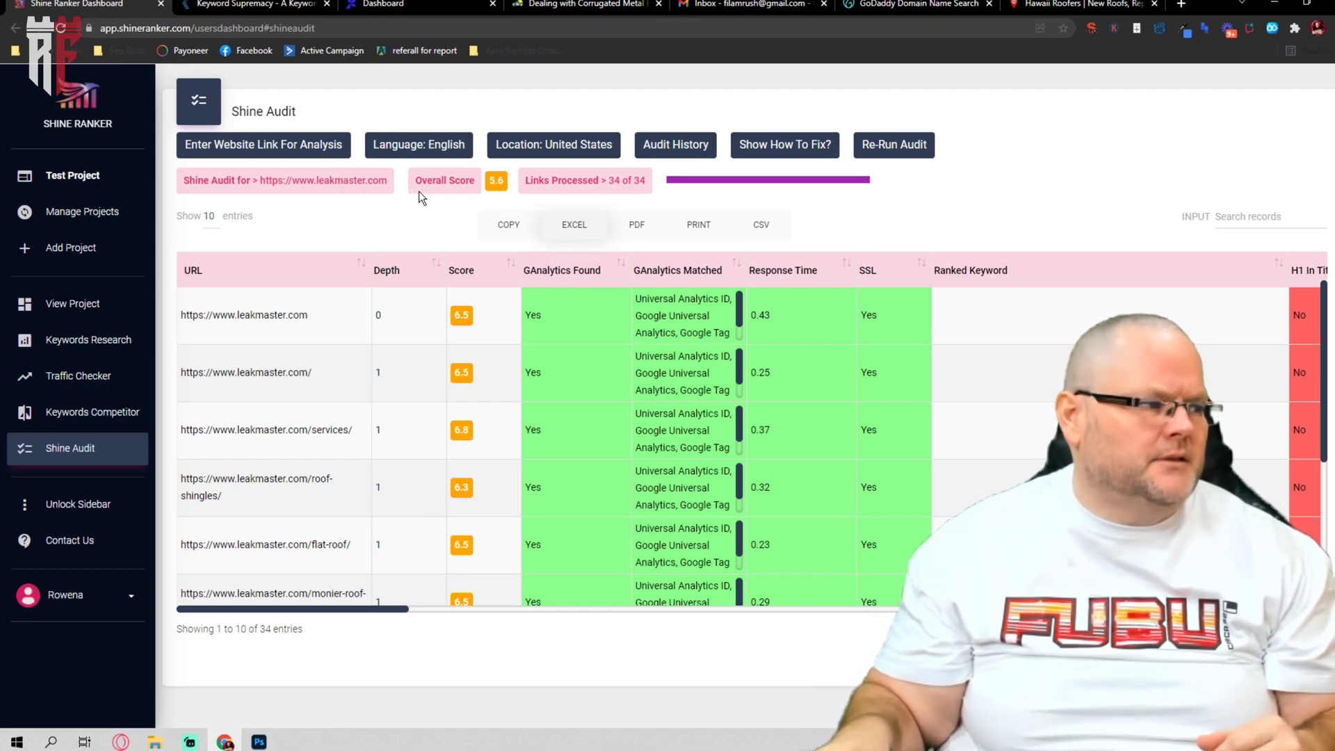
Step: Export the leakmaster.com audit as ShineRanker_shineaudit (2).pdf, review the PDF, then close it
click(638, 226)
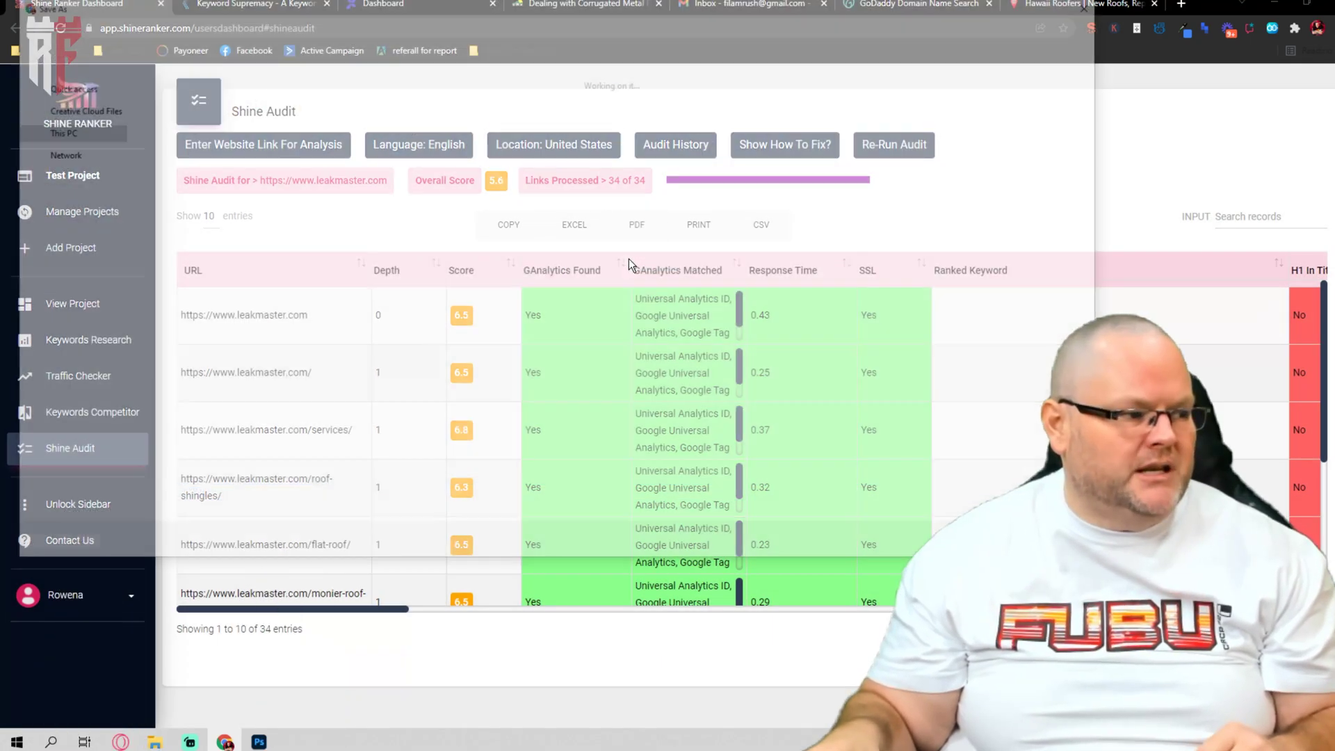
key(Return)
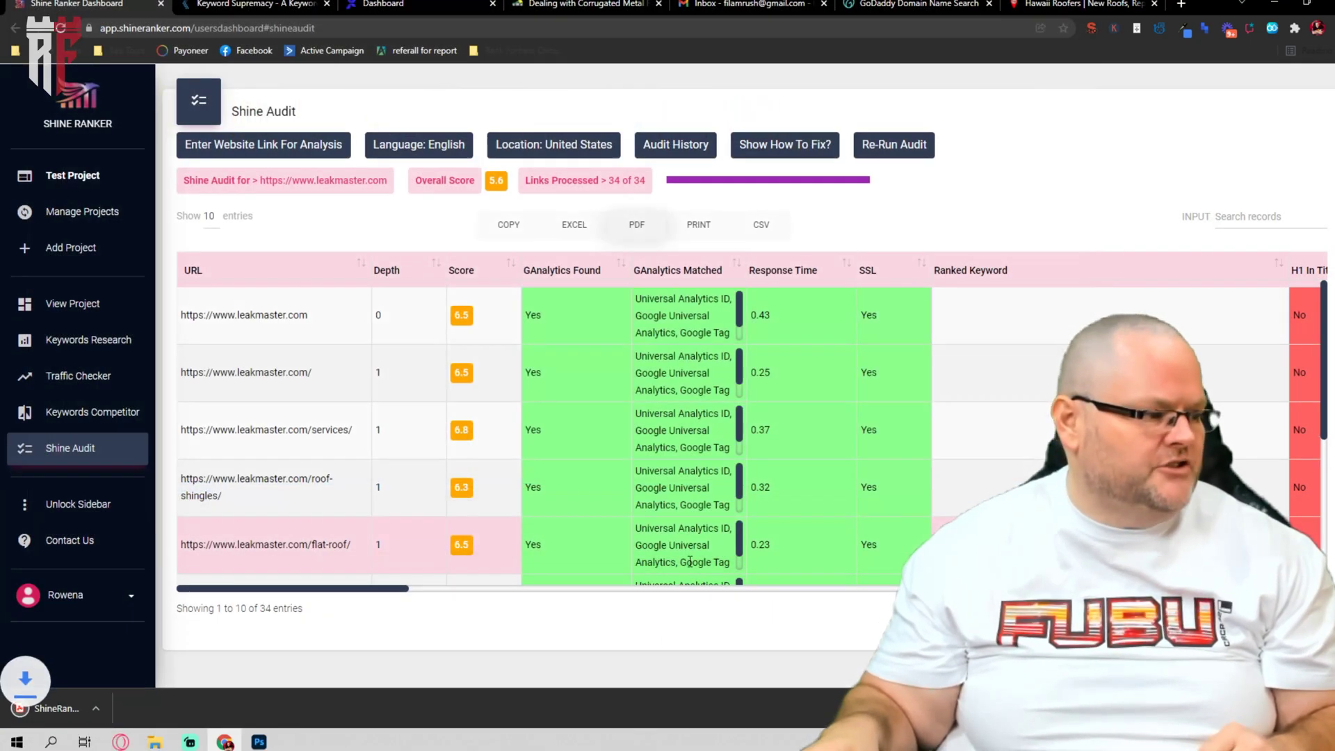
click(64, 699)
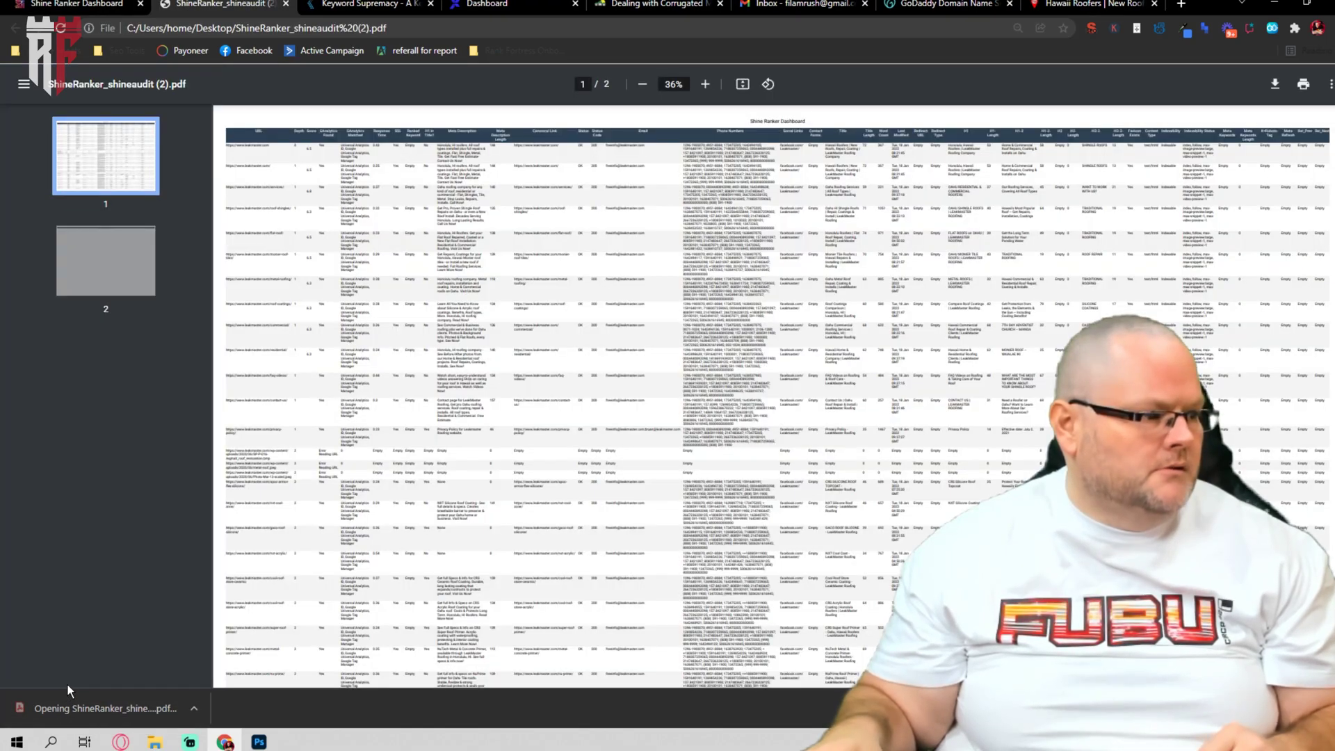
scroll(645, 446, down, 5)
scroll(647, 448, up, 5)
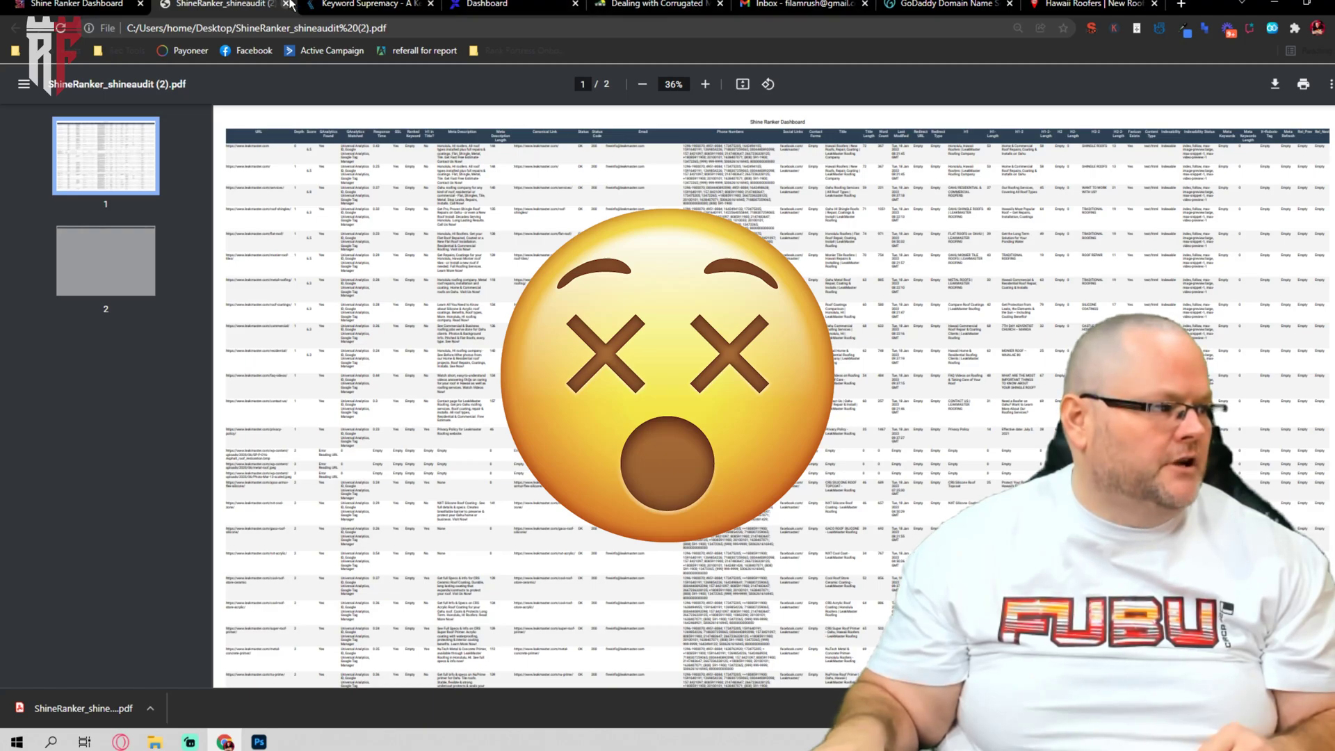
click(285, 4)
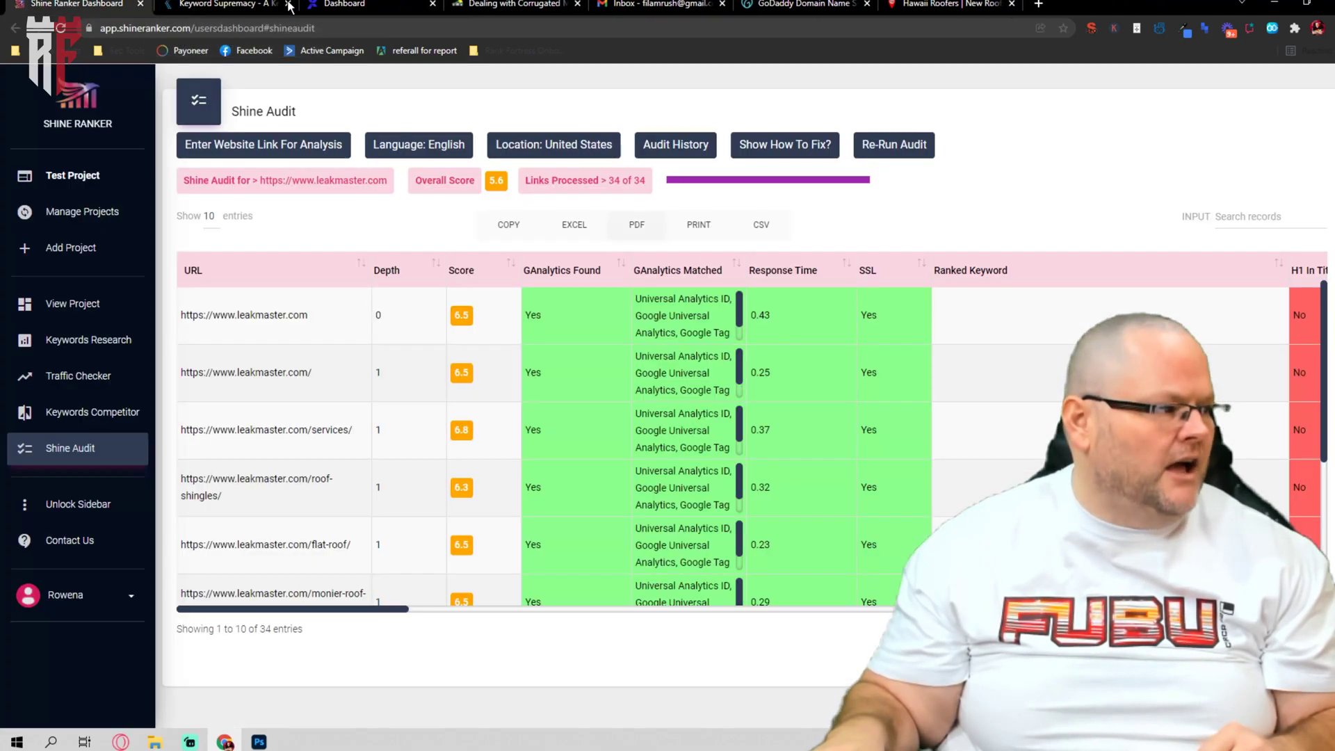
Step: Launch WebSite Auditor from a Windows Start search for 'web'
click(7, 741)
text(aud)
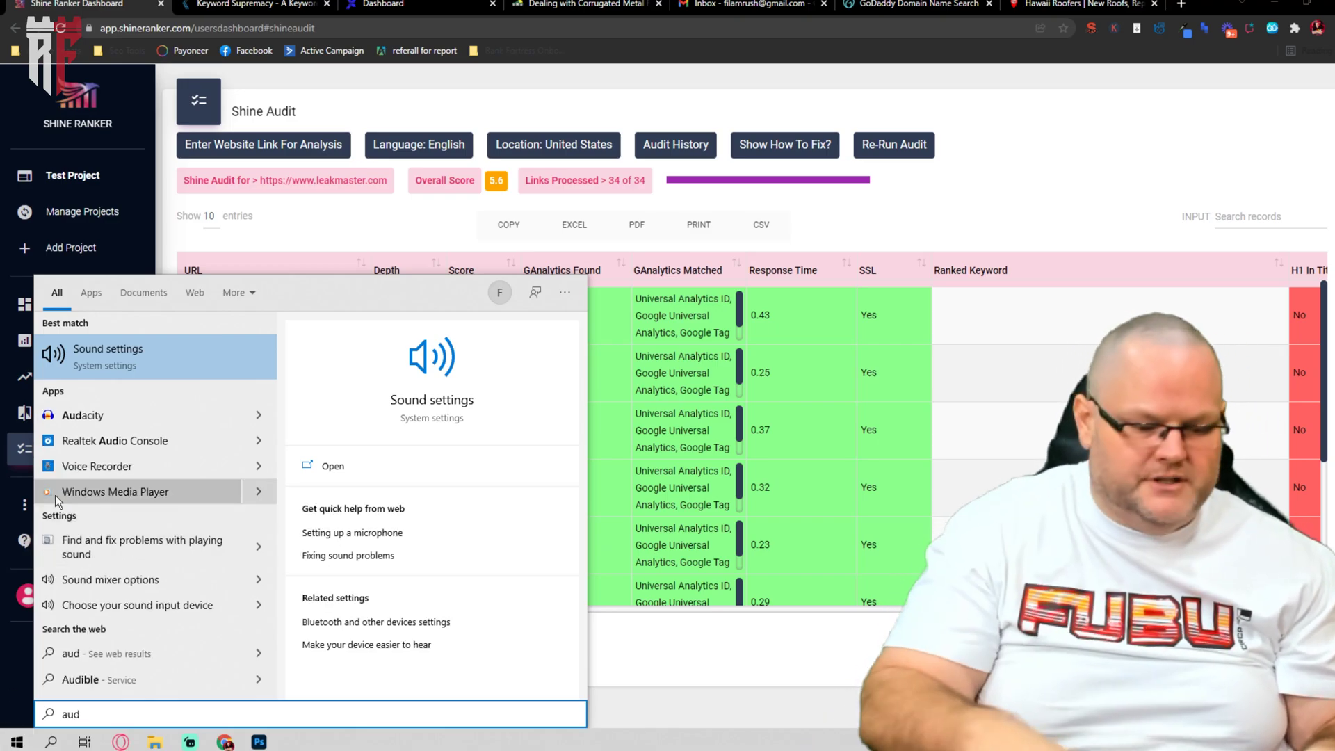
key(BackSpace)
key(BackSpace)
key(BackSpace)
text(web)
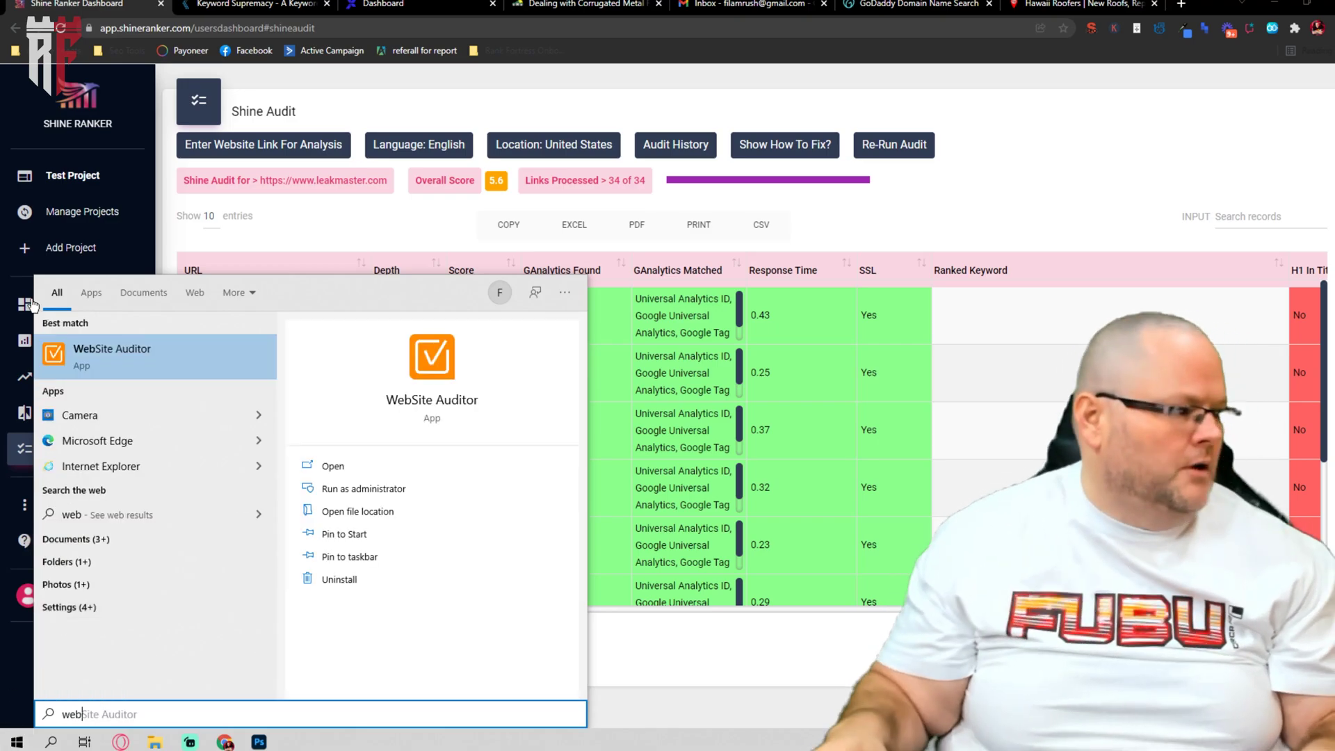
click(169, 360)
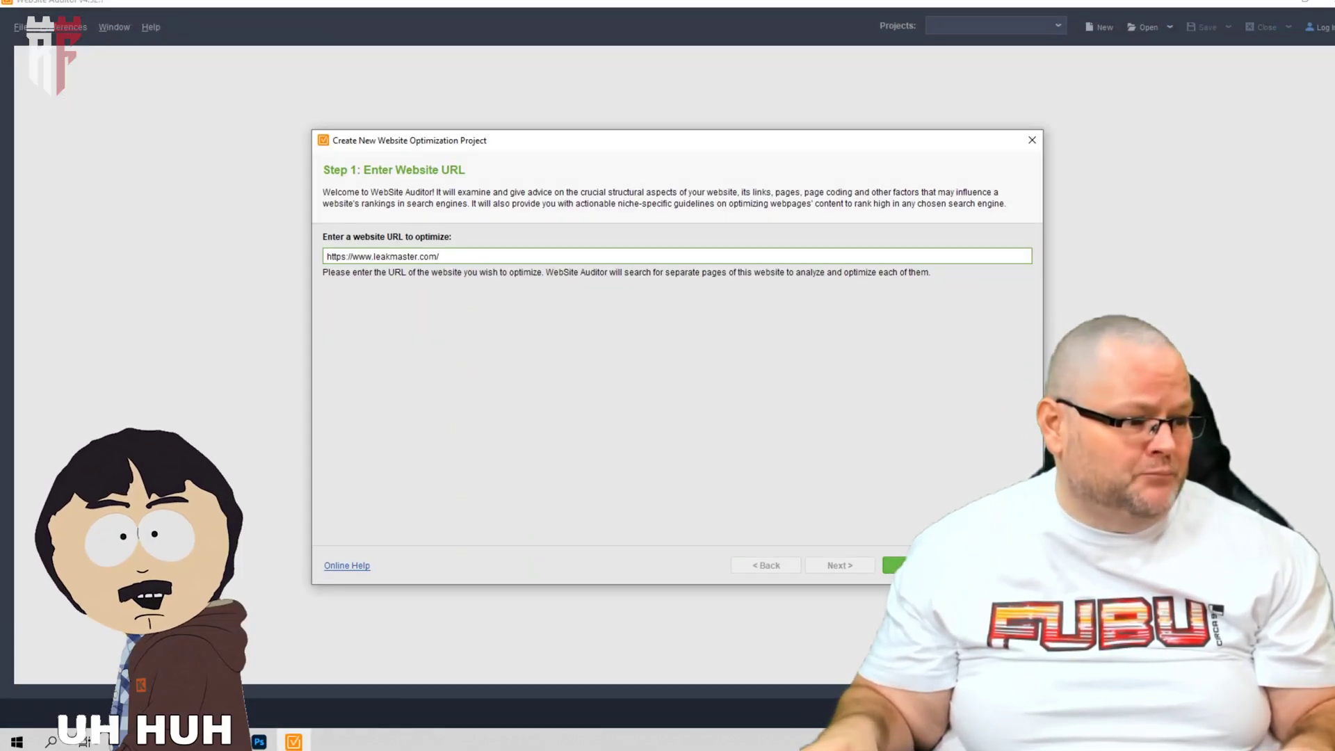
Step: Create the leakmaster.com project, stop its crawl tasks, and view the Site Audit (Summary) report
click(893, 565)
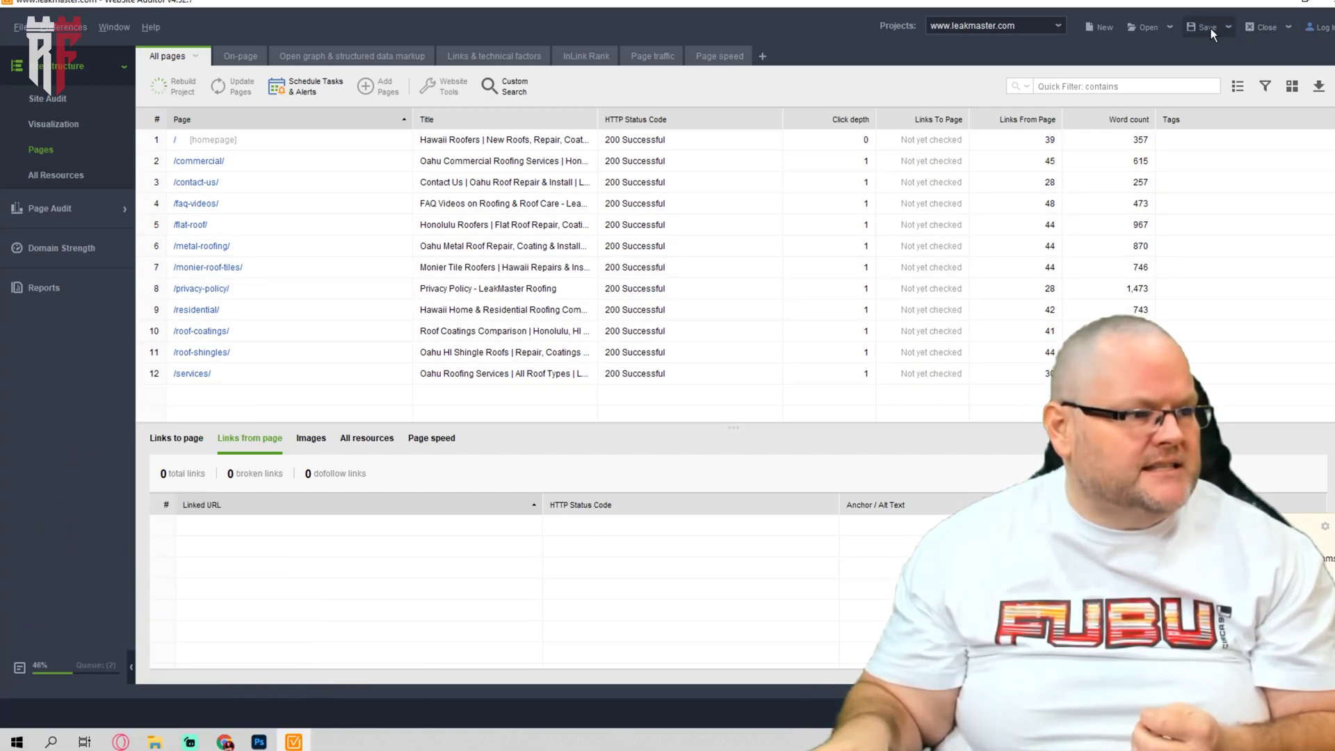
click(1260, 27)
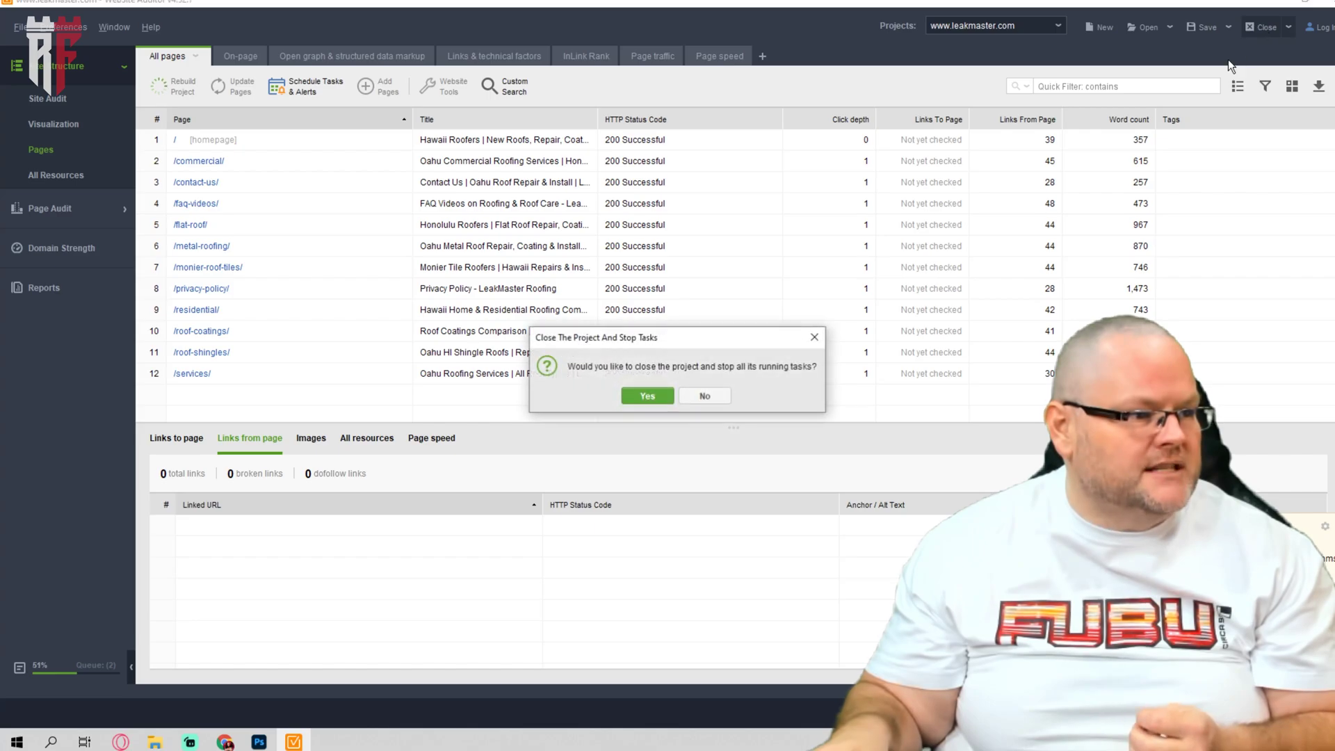
click(636, 394)
click(735, 395)
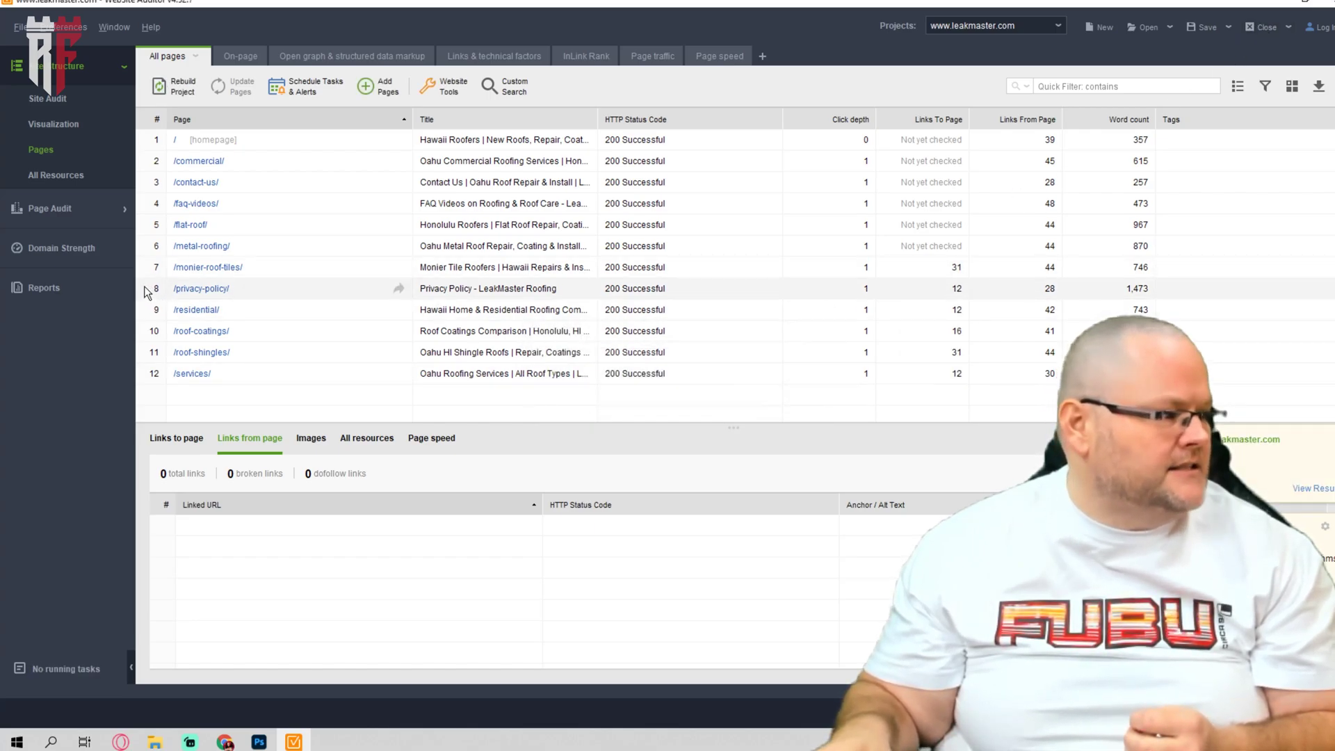
click(43, 287)
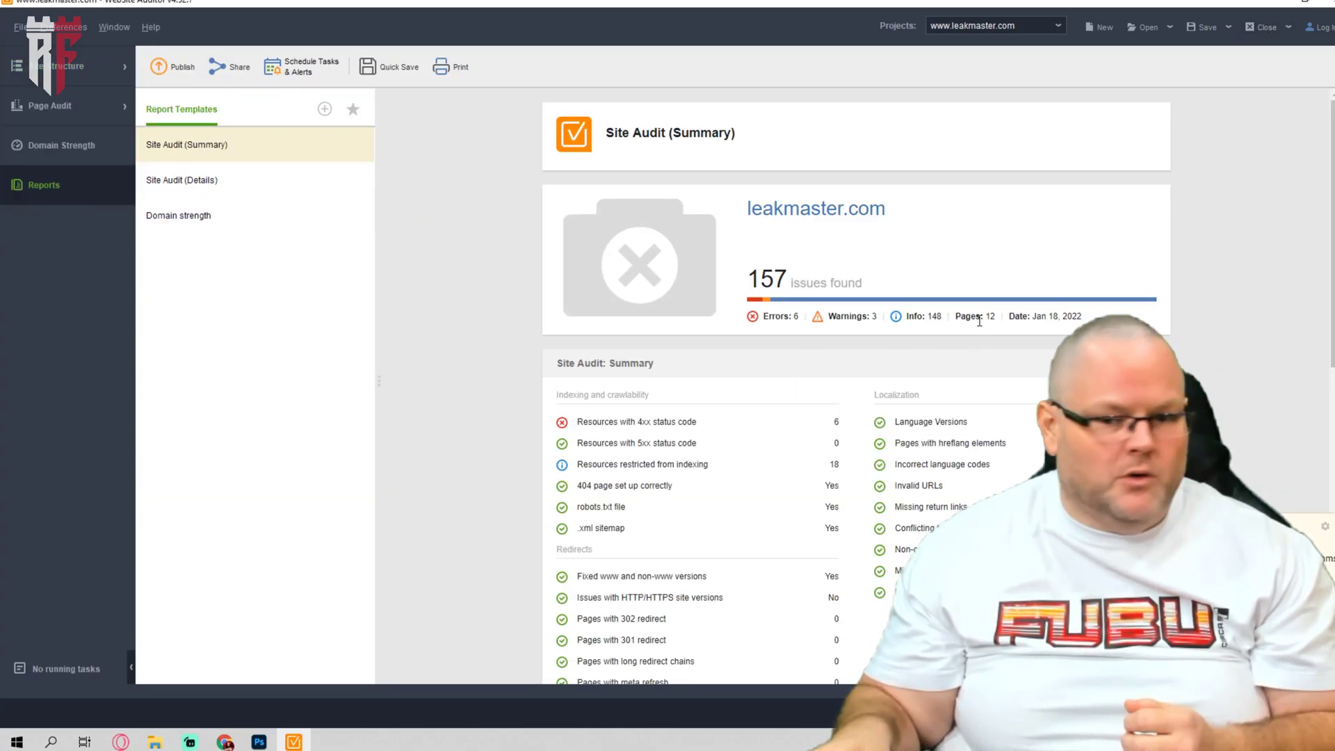
Step: Load the Site Audit (Details) report for leakmaster.com and scroll through its findings
scroll(974, 317, down, 10)
scroll(953, 316, up, 8)
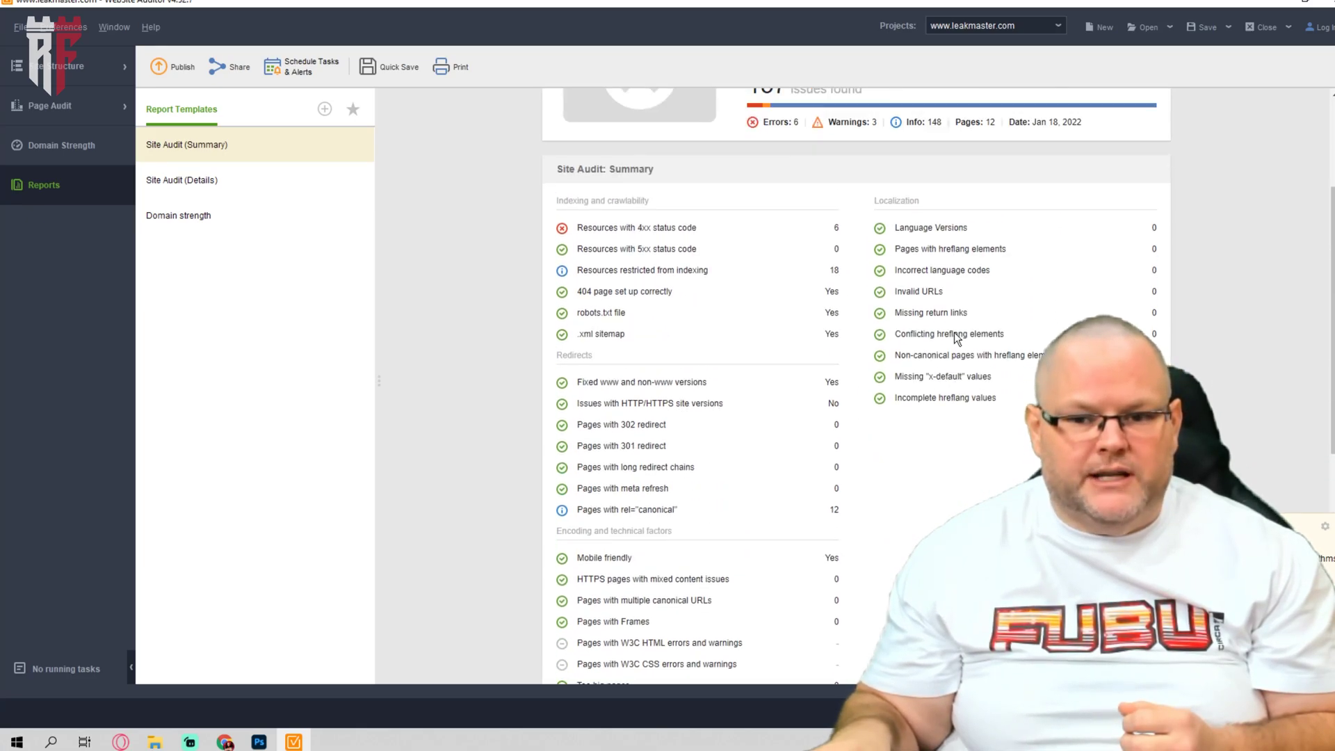
scroll(954, 333, up, 2)
click(213, 184)
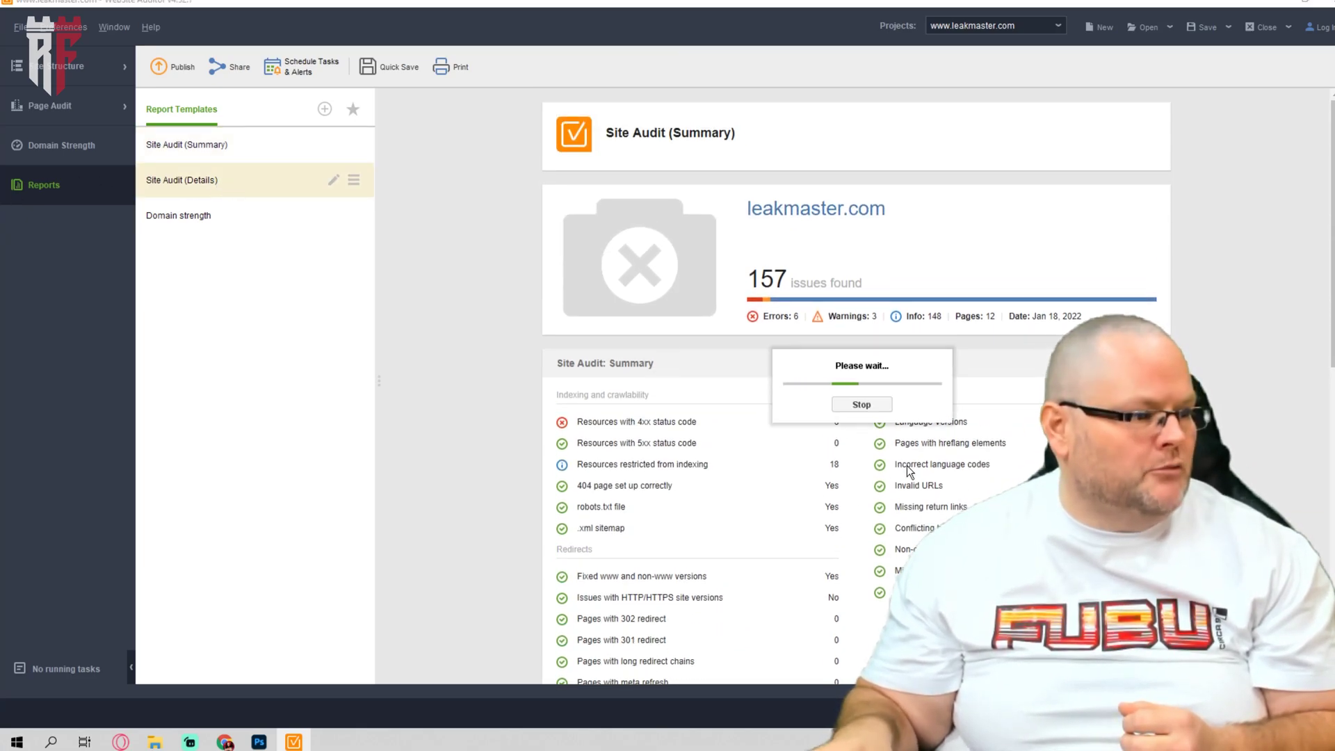
scroll(888, 362, down, 15)
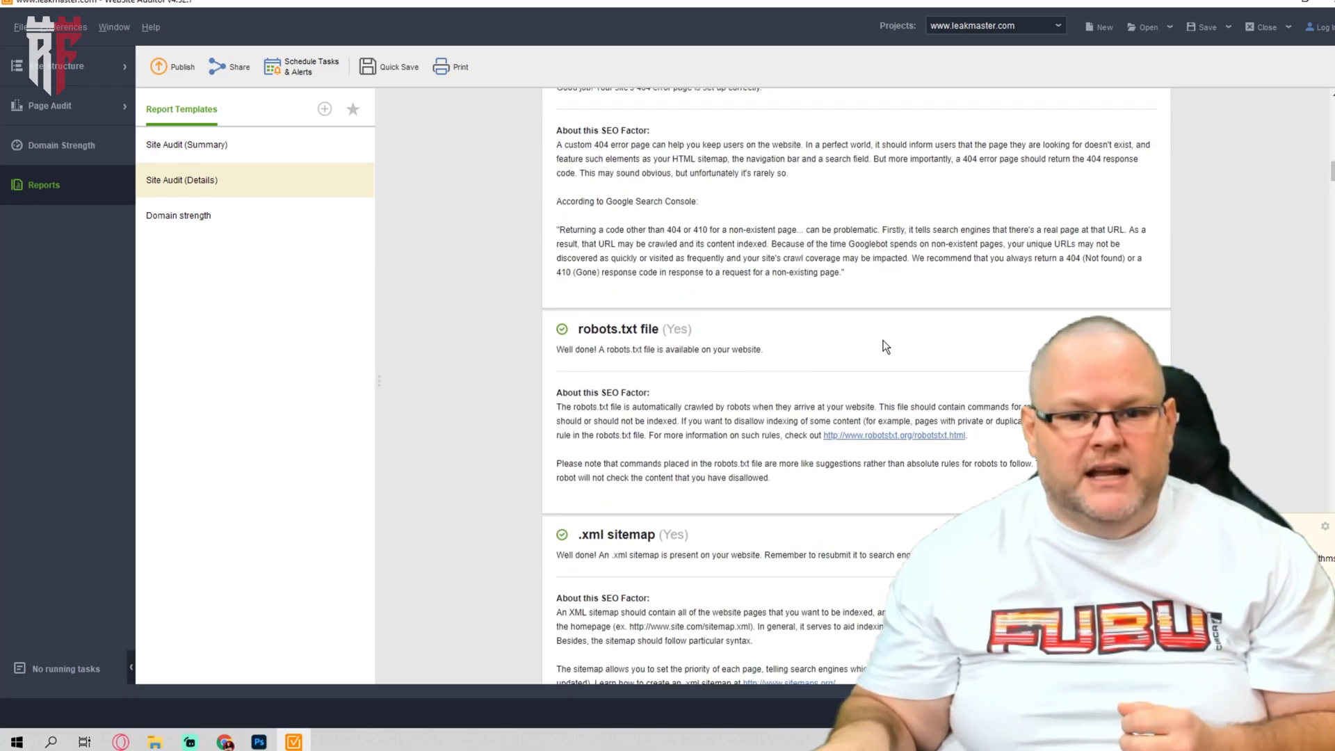
scroll(884, 343, down, 6)
scroll(886, 337, up, 5)
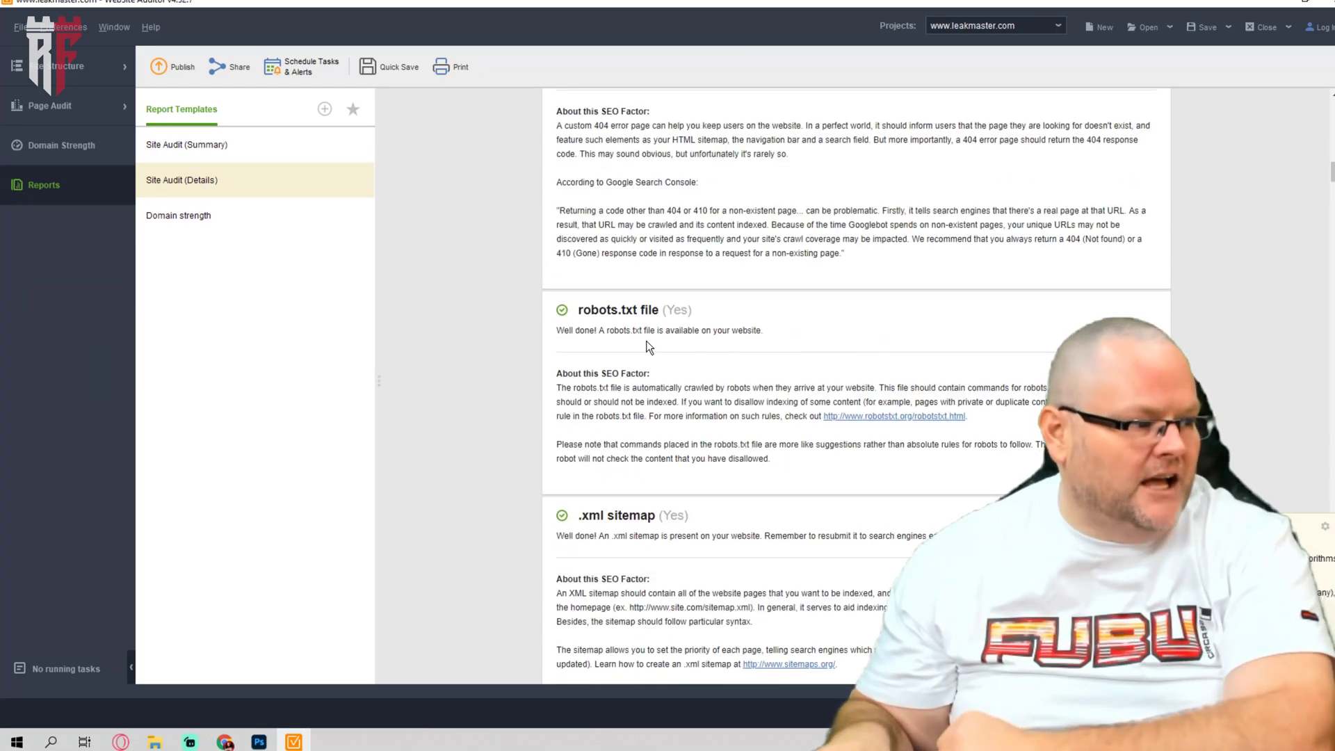
scroll(649, 348, down, 2)
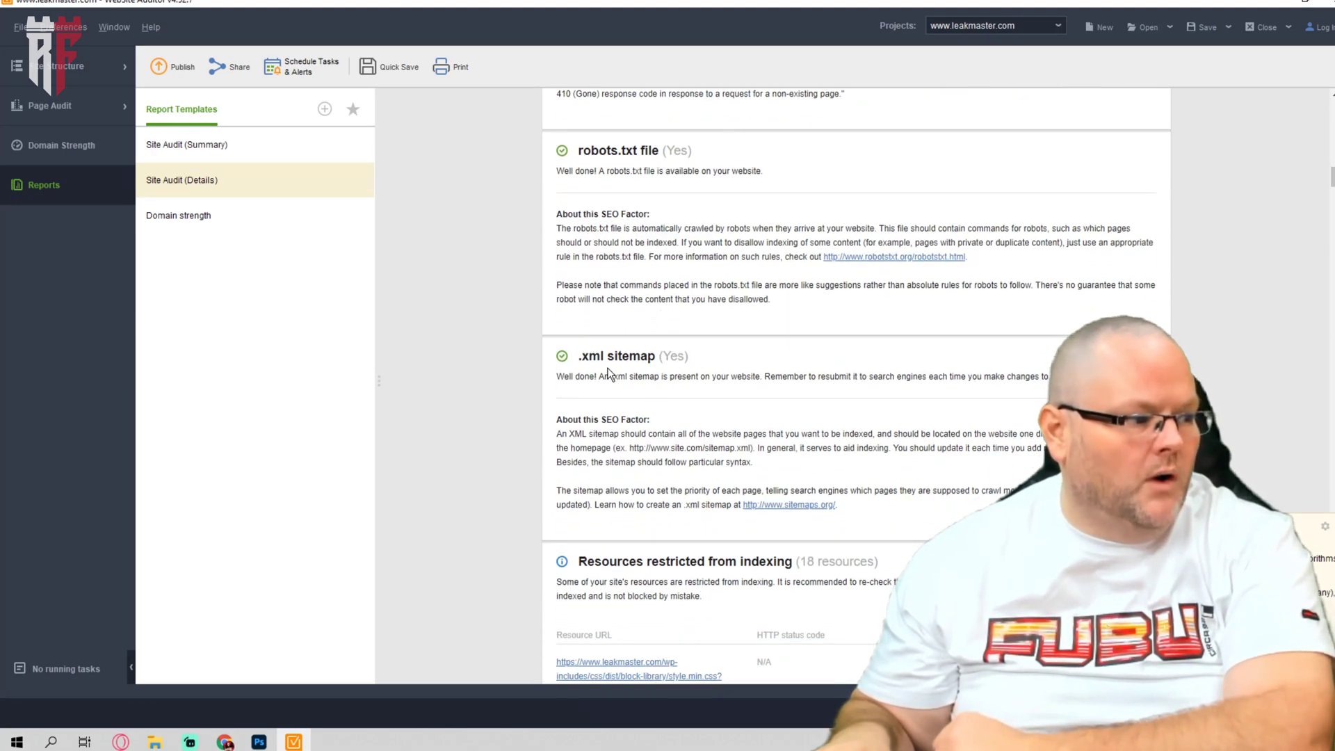
scroll(647, 361, down, 3)
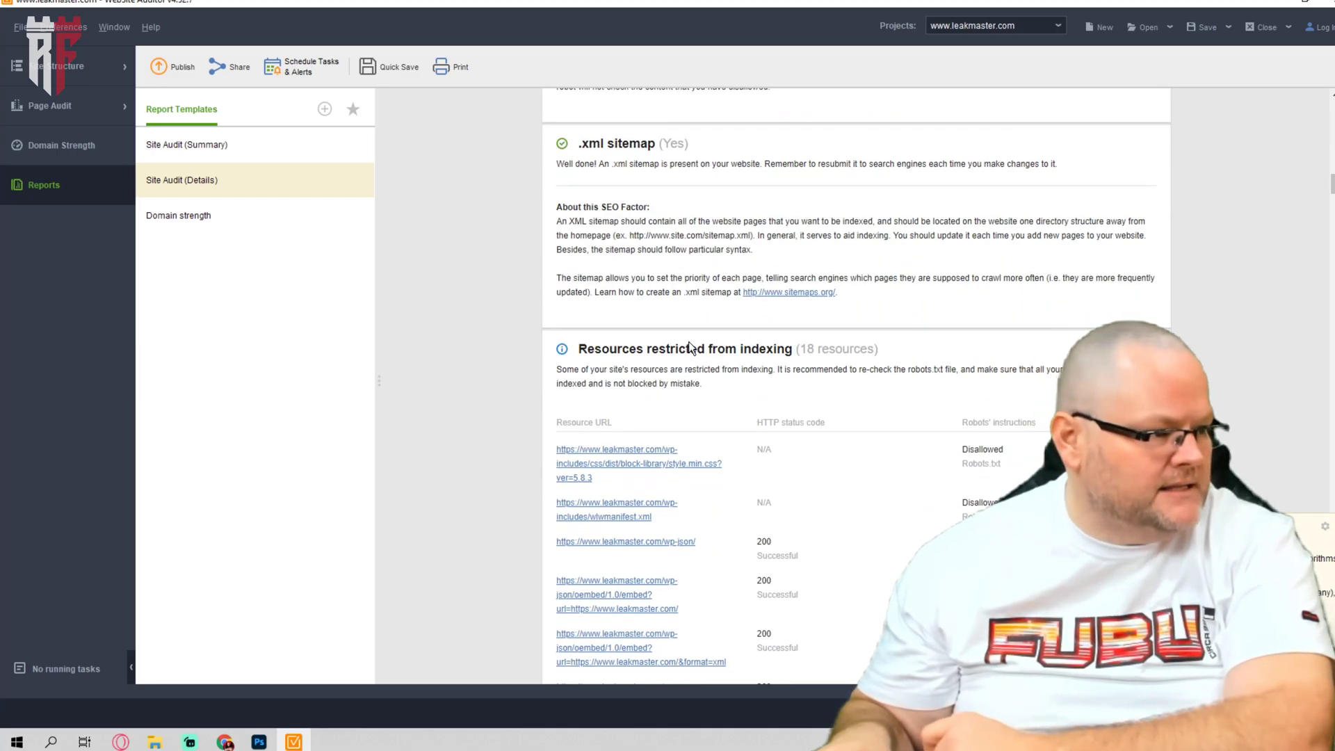
scroll(1235, 431, down, 5)
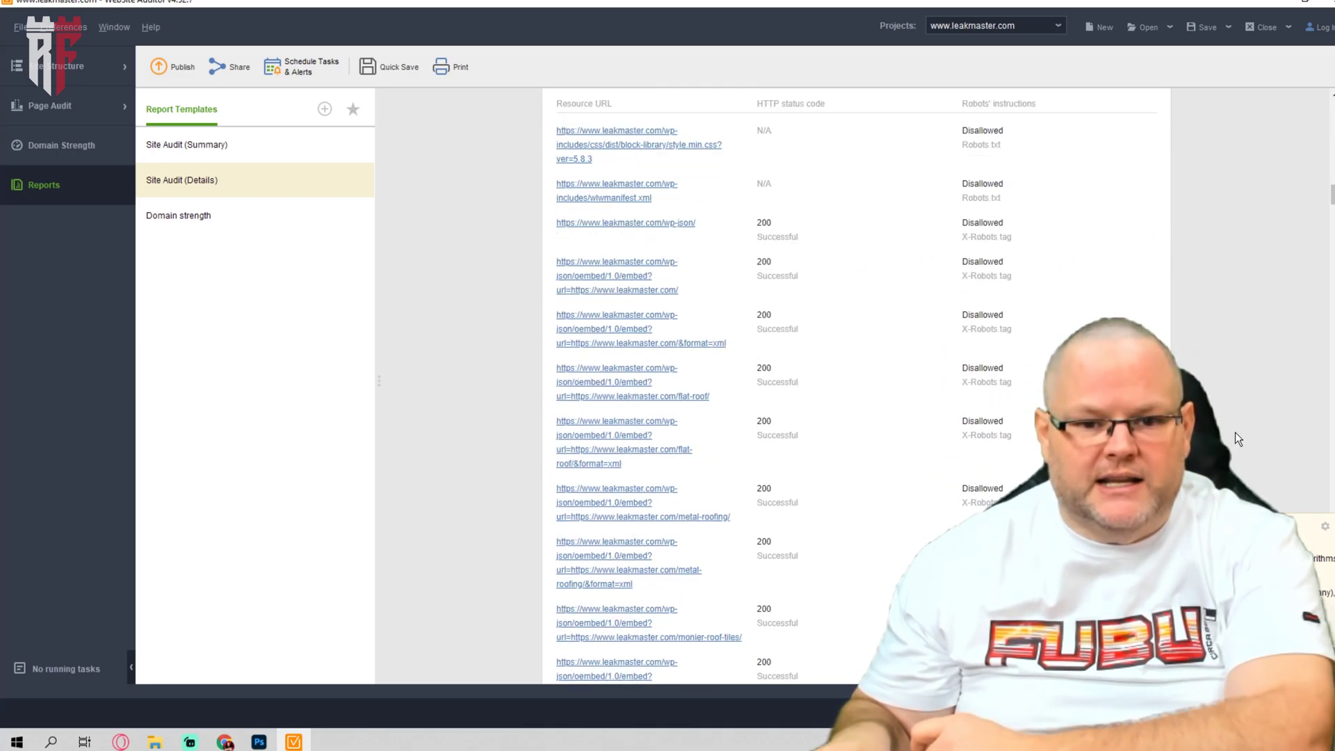
scroll(1235, 431, down, 15)
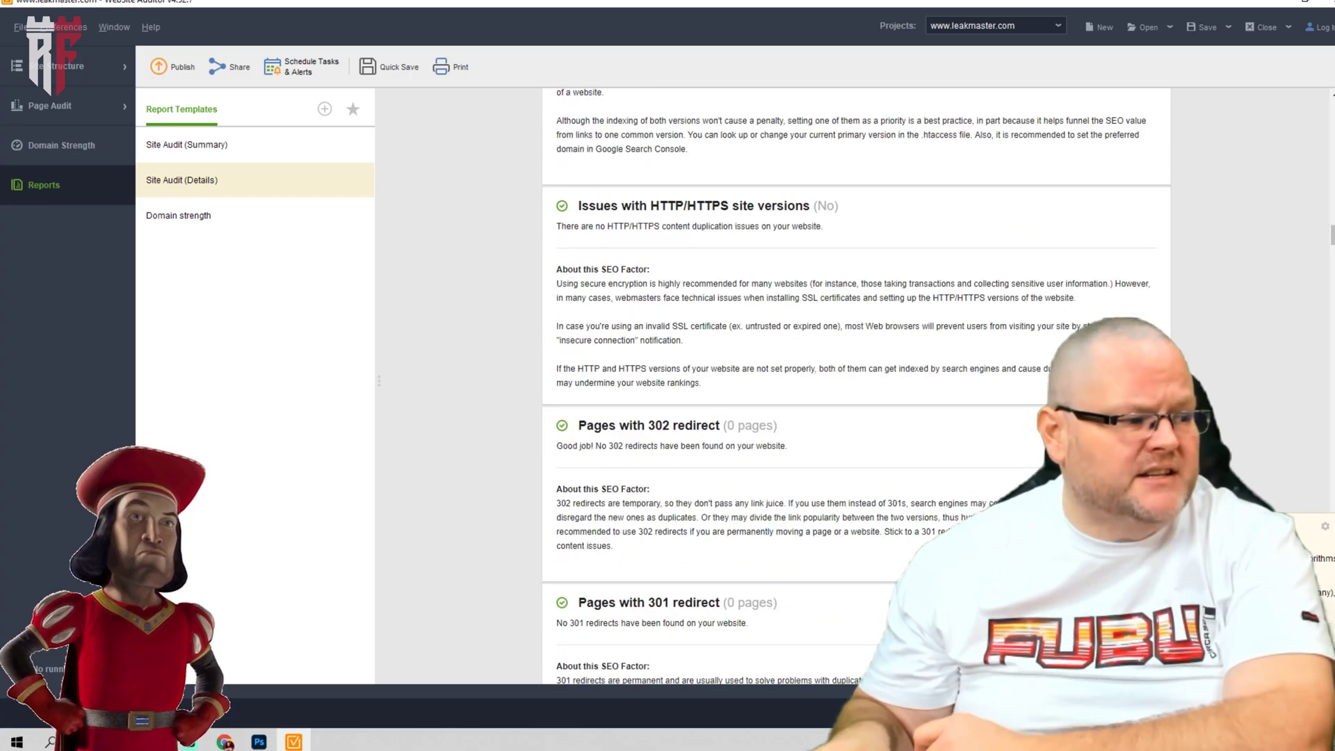
Step: Save and close the leakmaster.com project in WebSite Auditor
scroll(855, 383, up, 15)
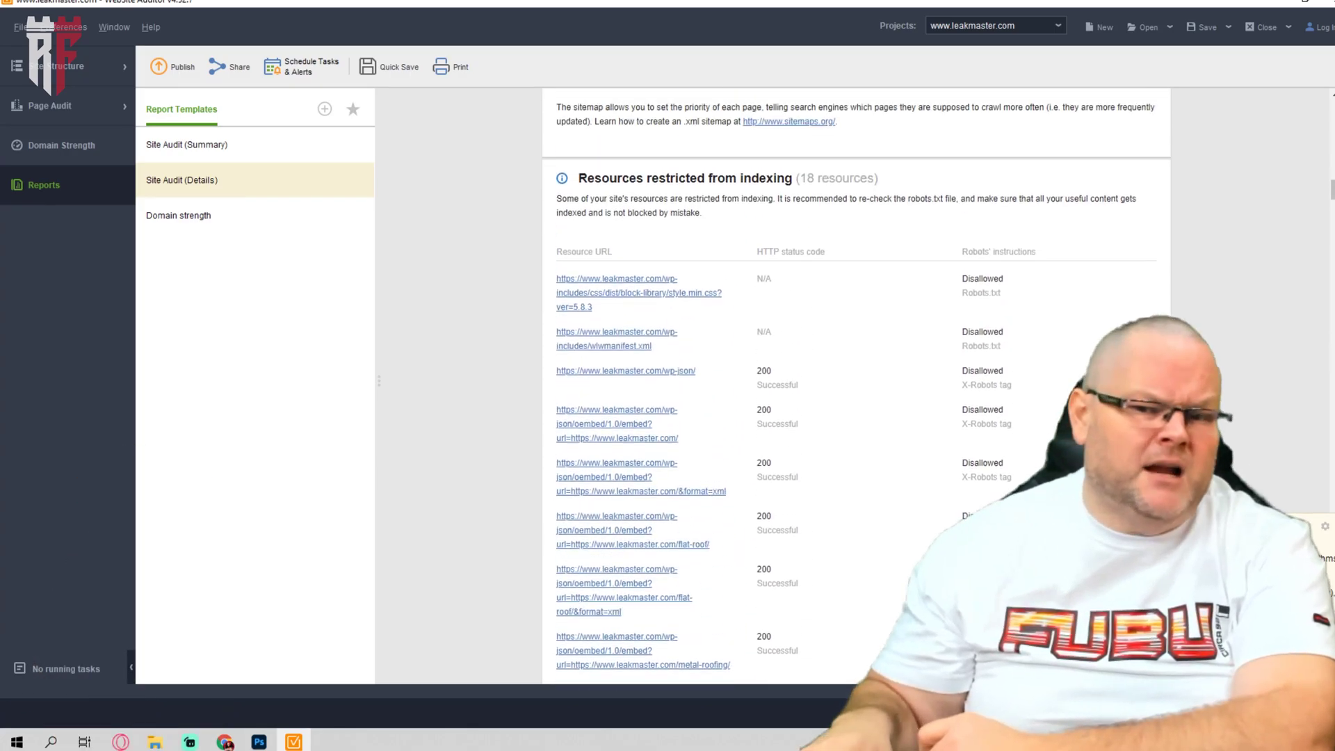
scroll(1186, 304, up, 15)
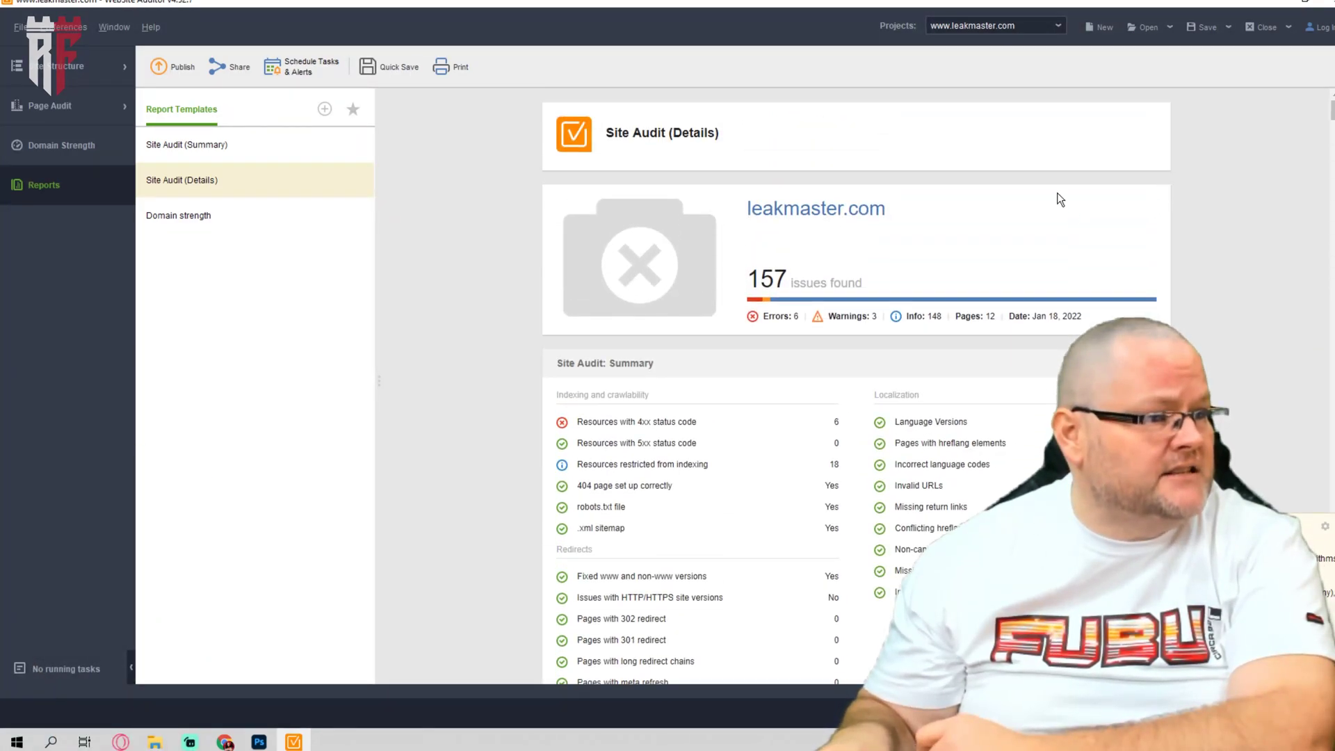
click(1325, 2)
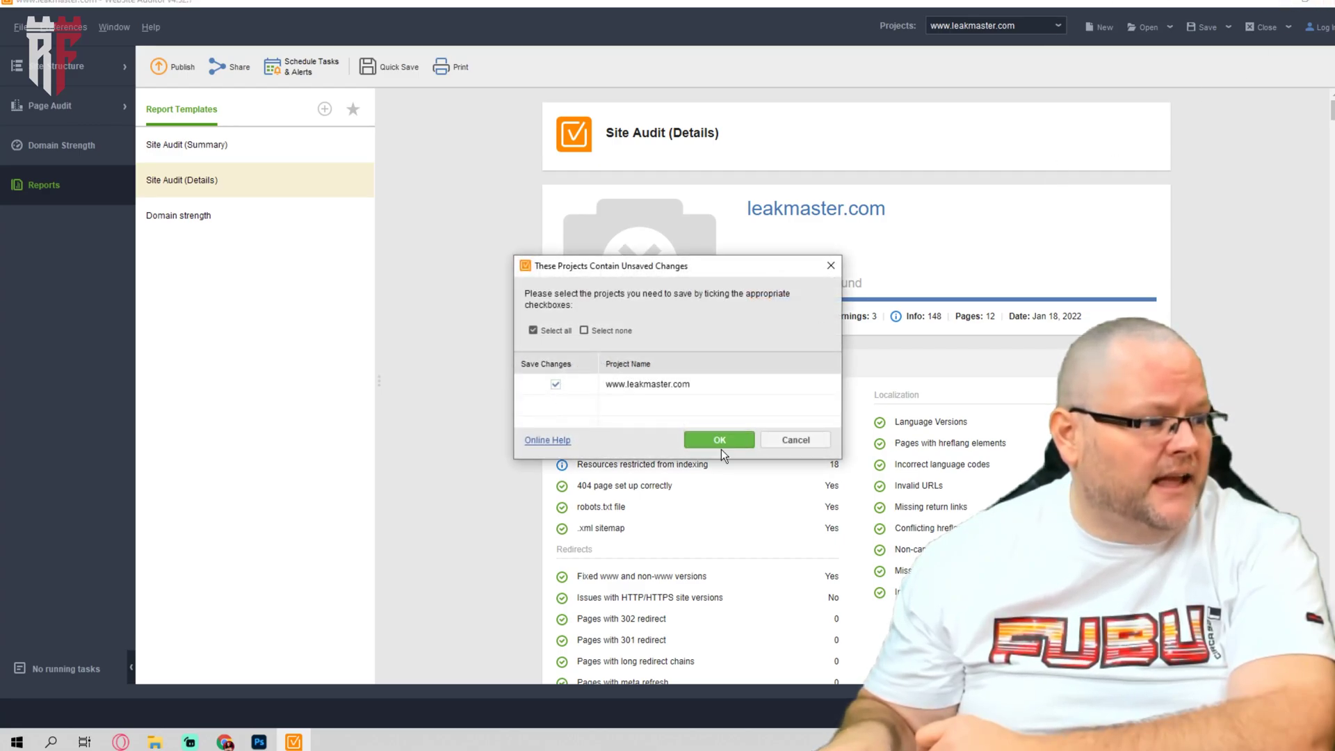
click(723, 438)
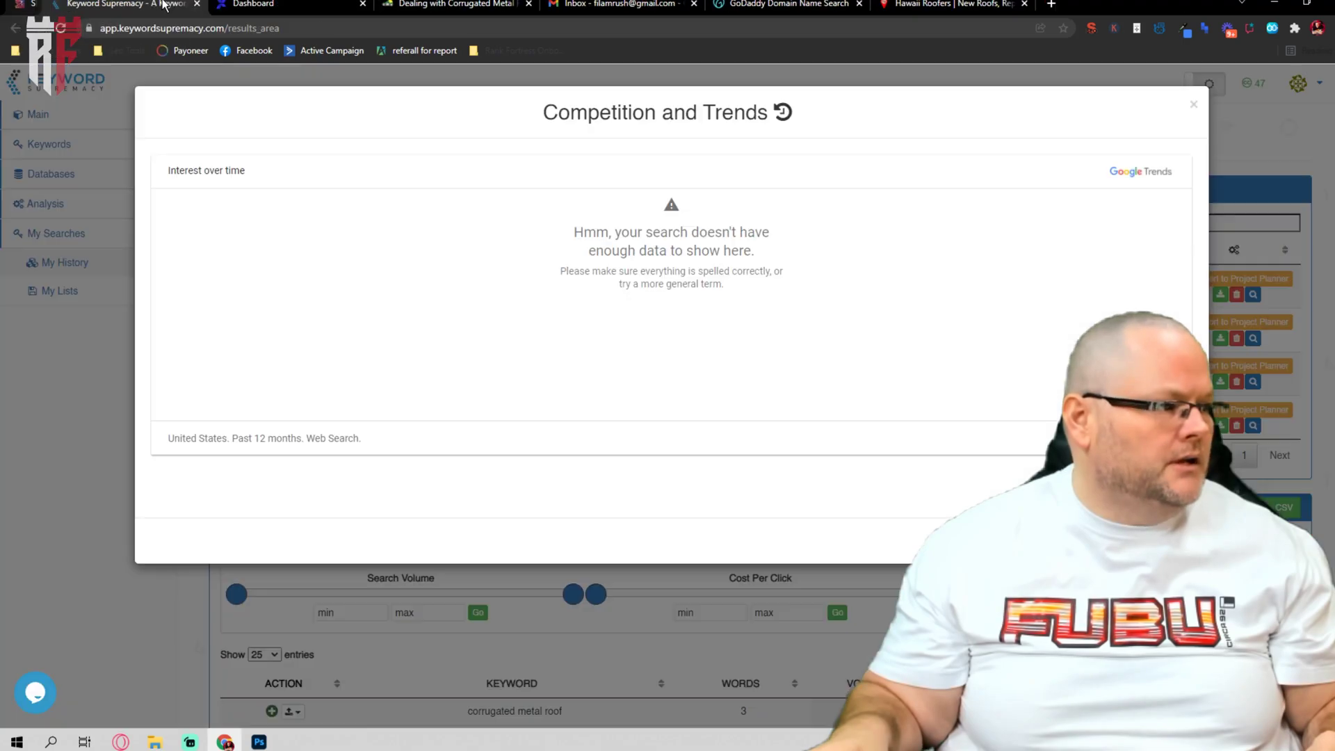
Step: Close the Shine Ranker tab and Competition and Trends popup, then scroll the corrugated metal roof keywords
click(160, 3)
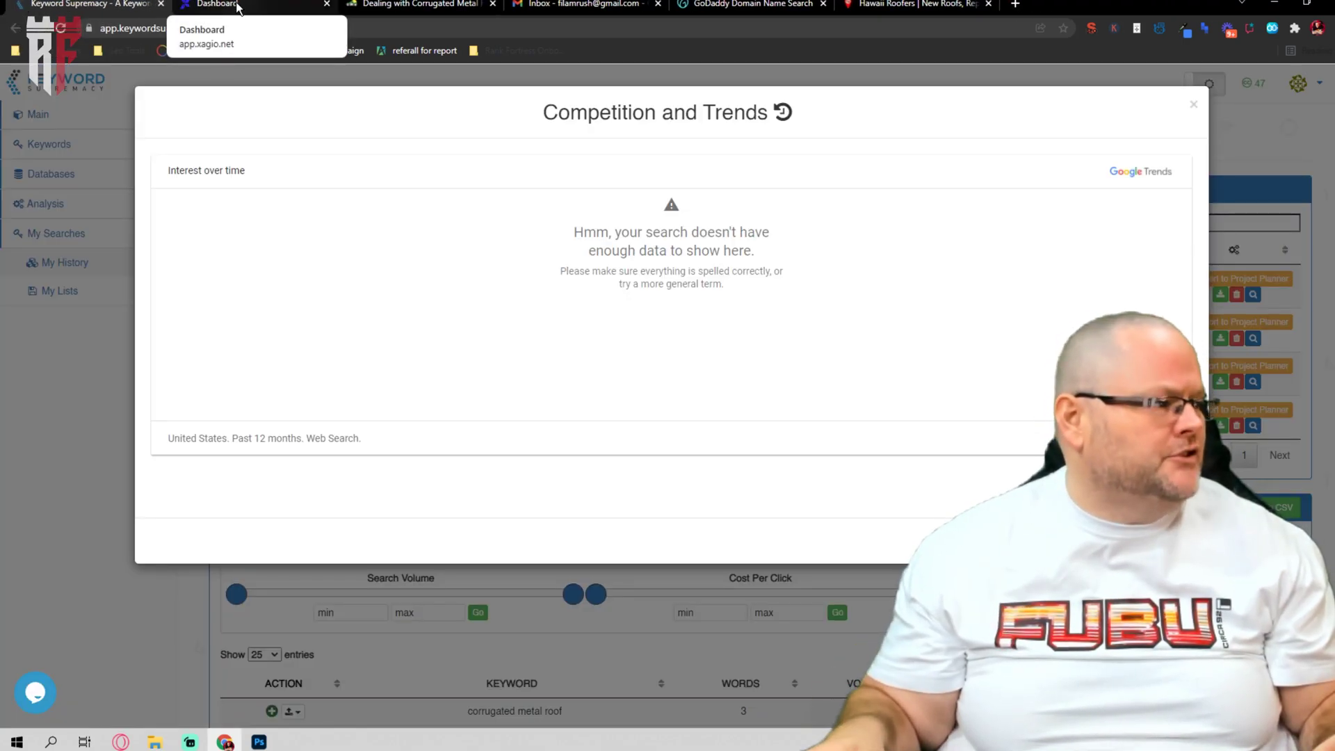
click(1193, 104)
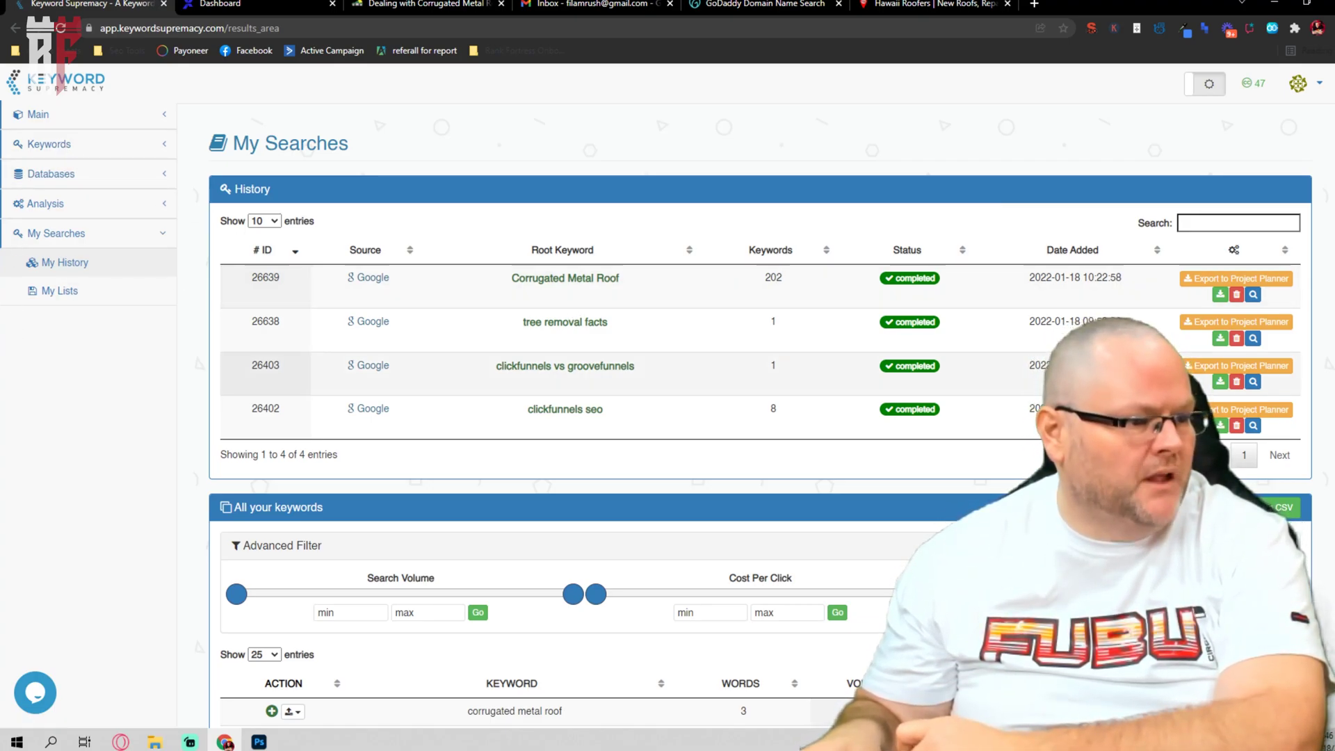
scroll(967, 348, down, 7)
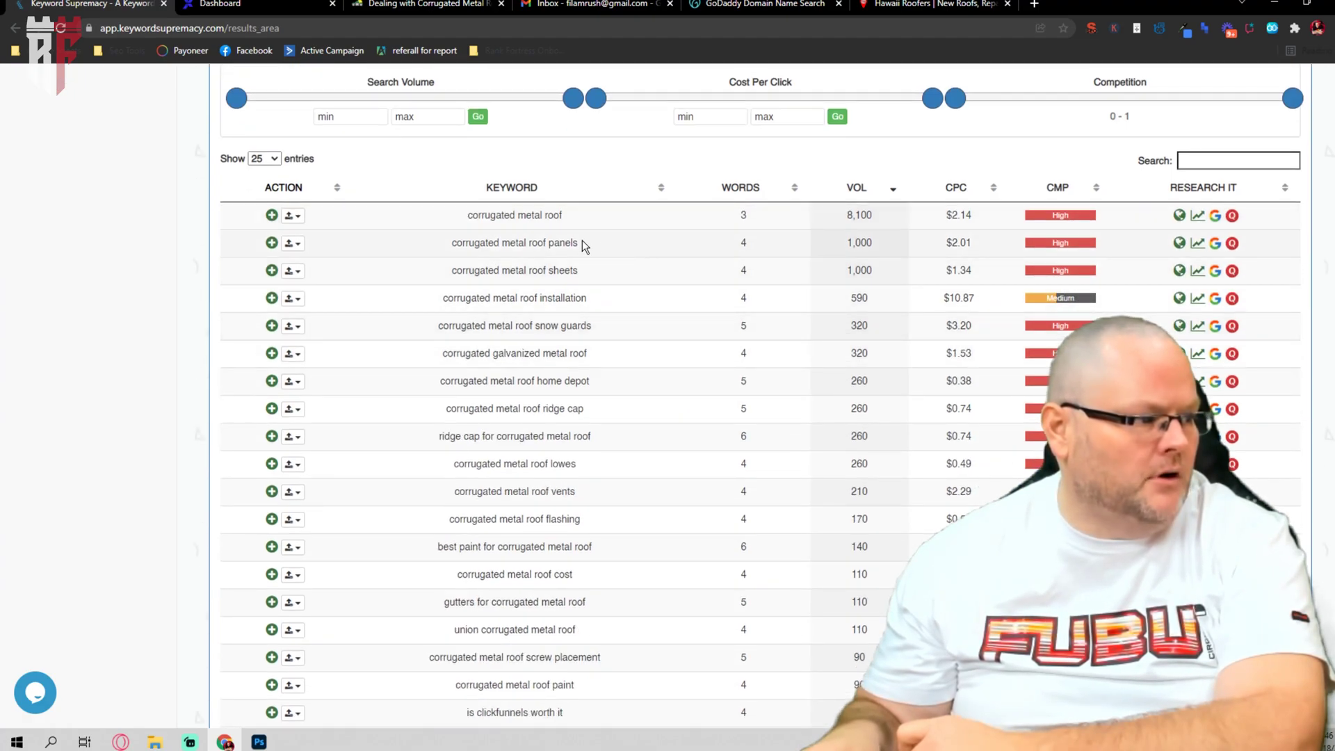
scroll(1099, 286, down, 3)
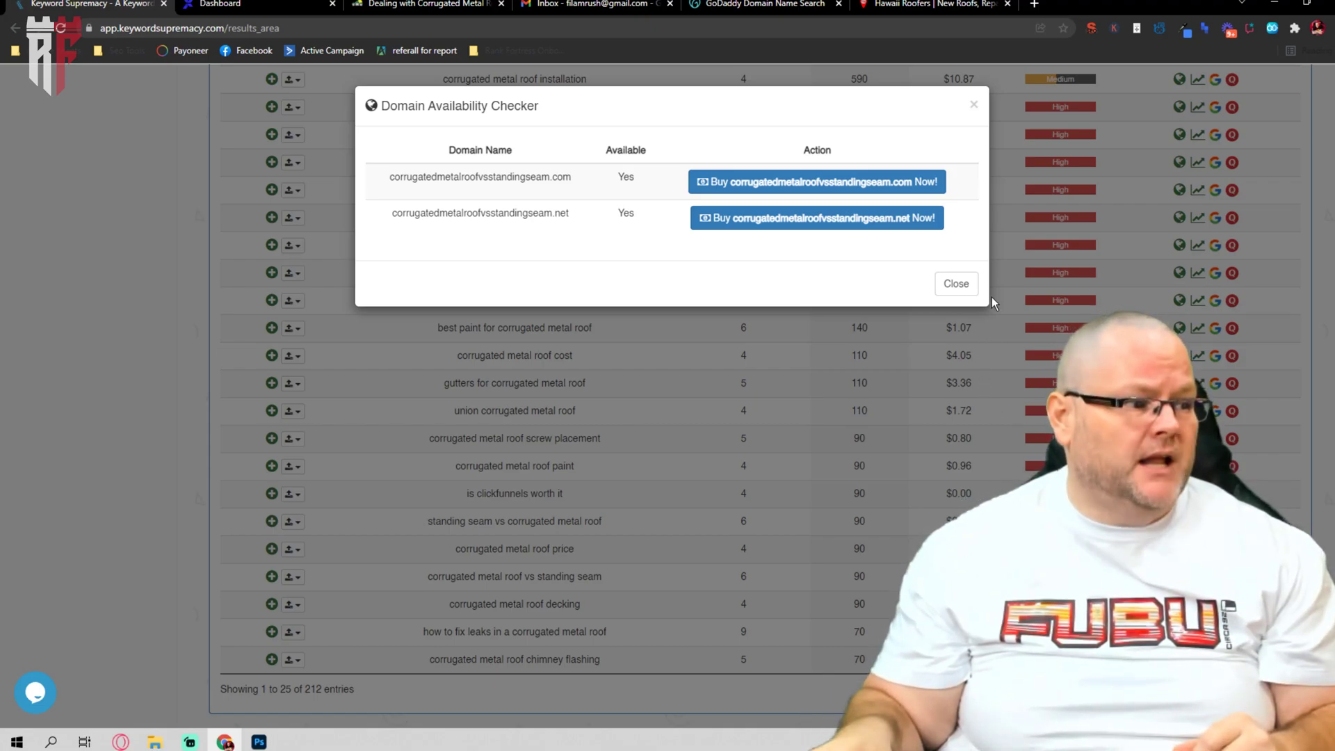
Step: Open and close the Namecheap .com purchase page, then dismiss the domain checker and trends popup
click(870, 183)
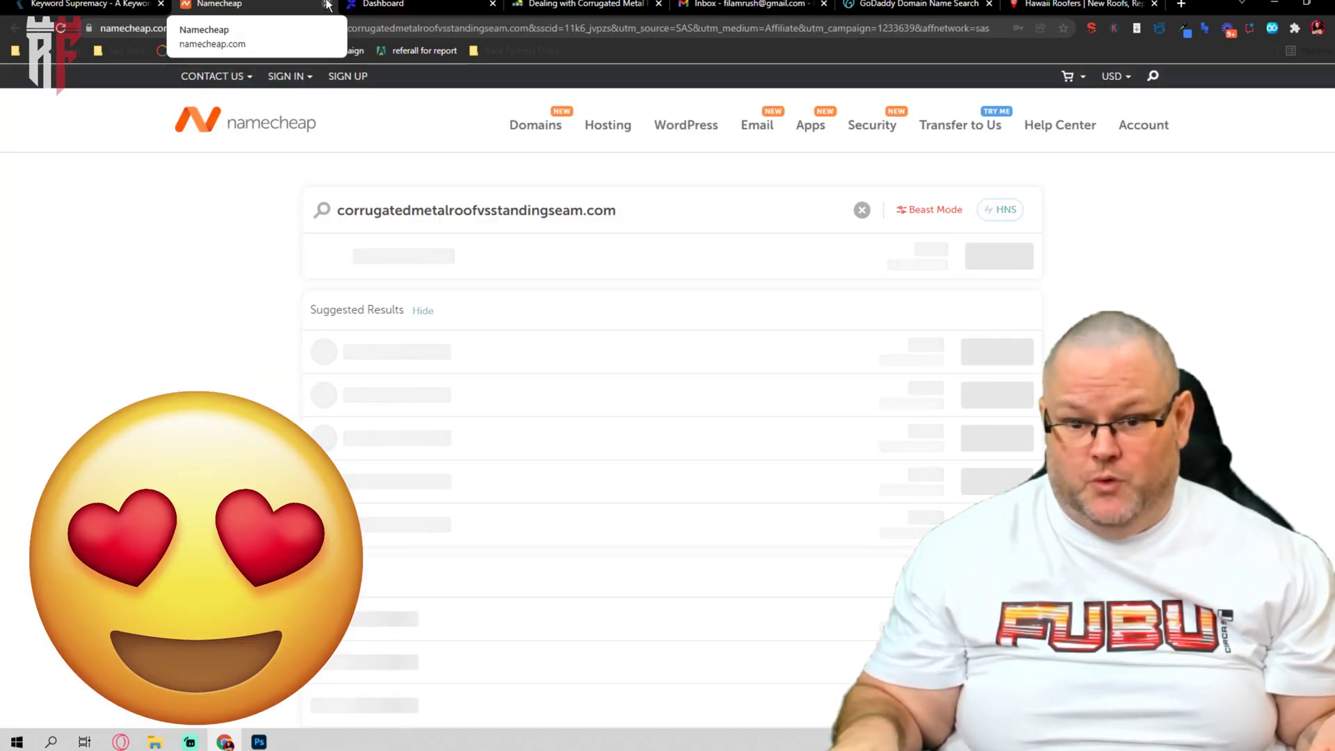
click(327, 4)
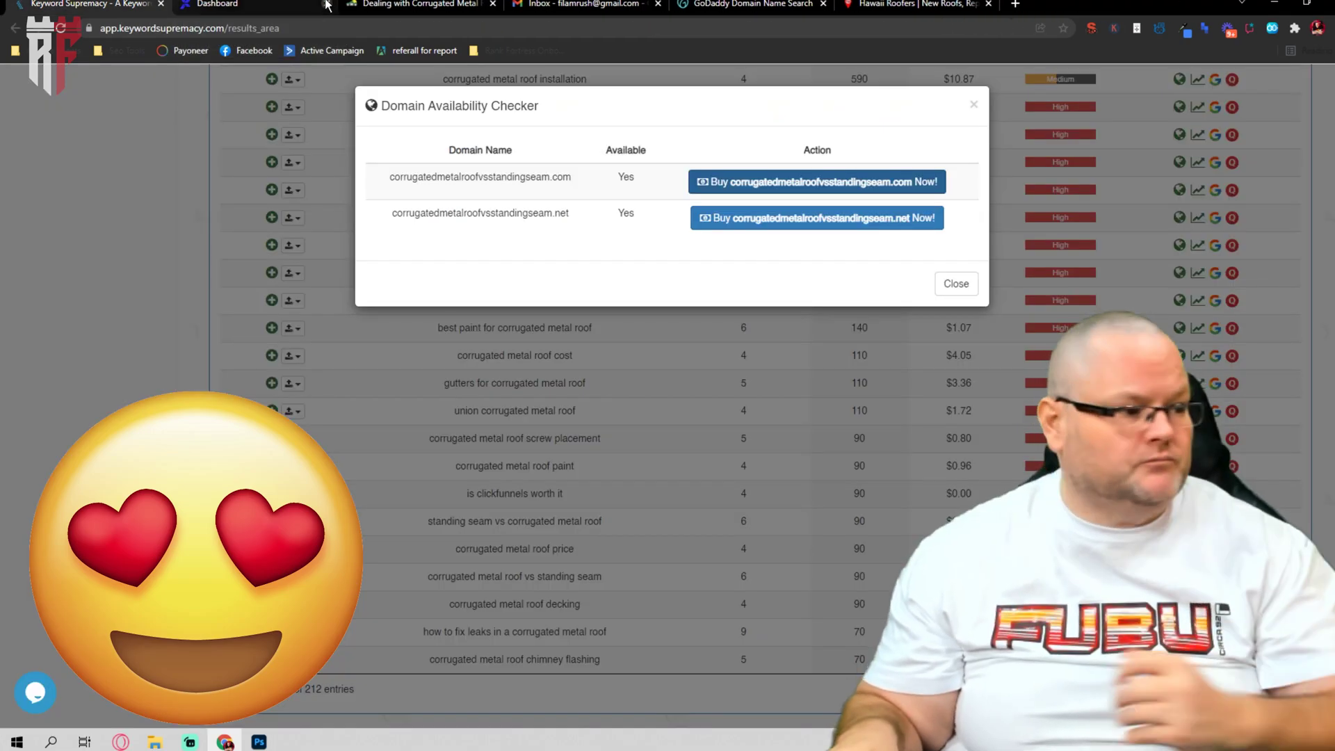
click(956, 283)
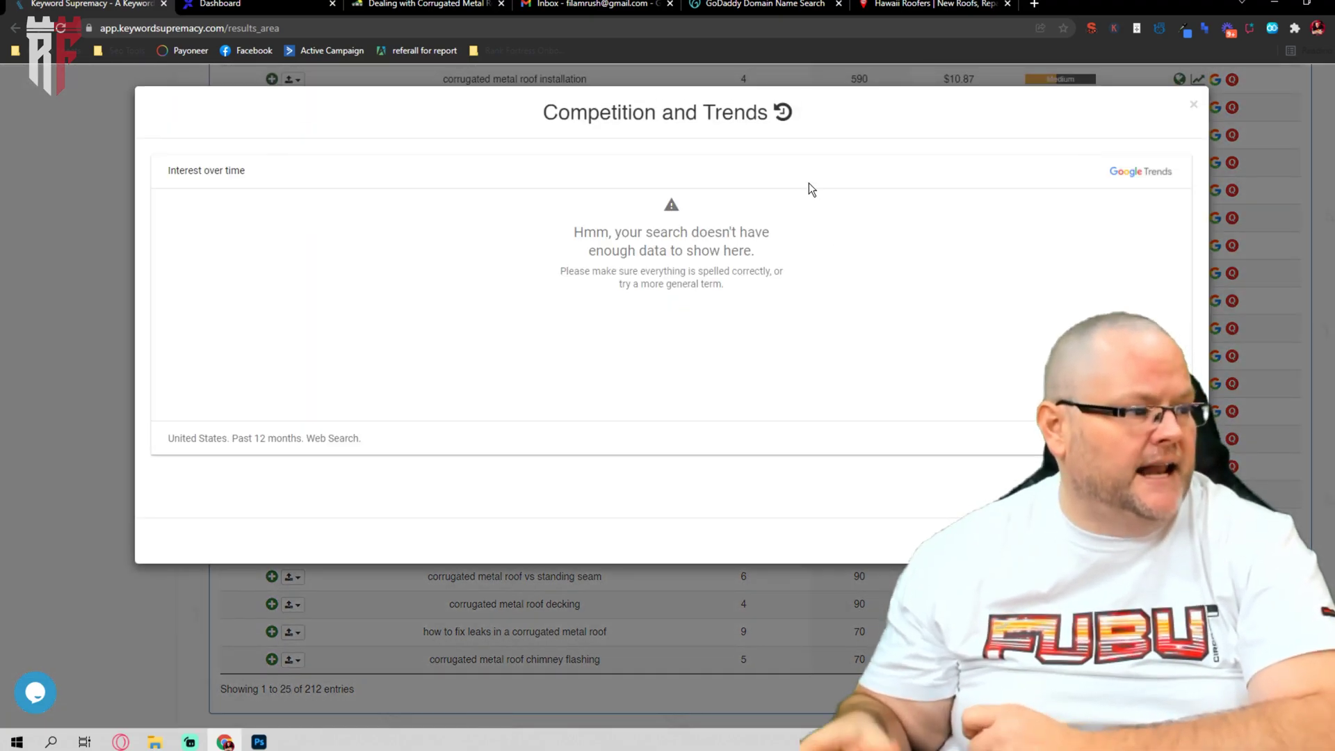
click(1193, 108)
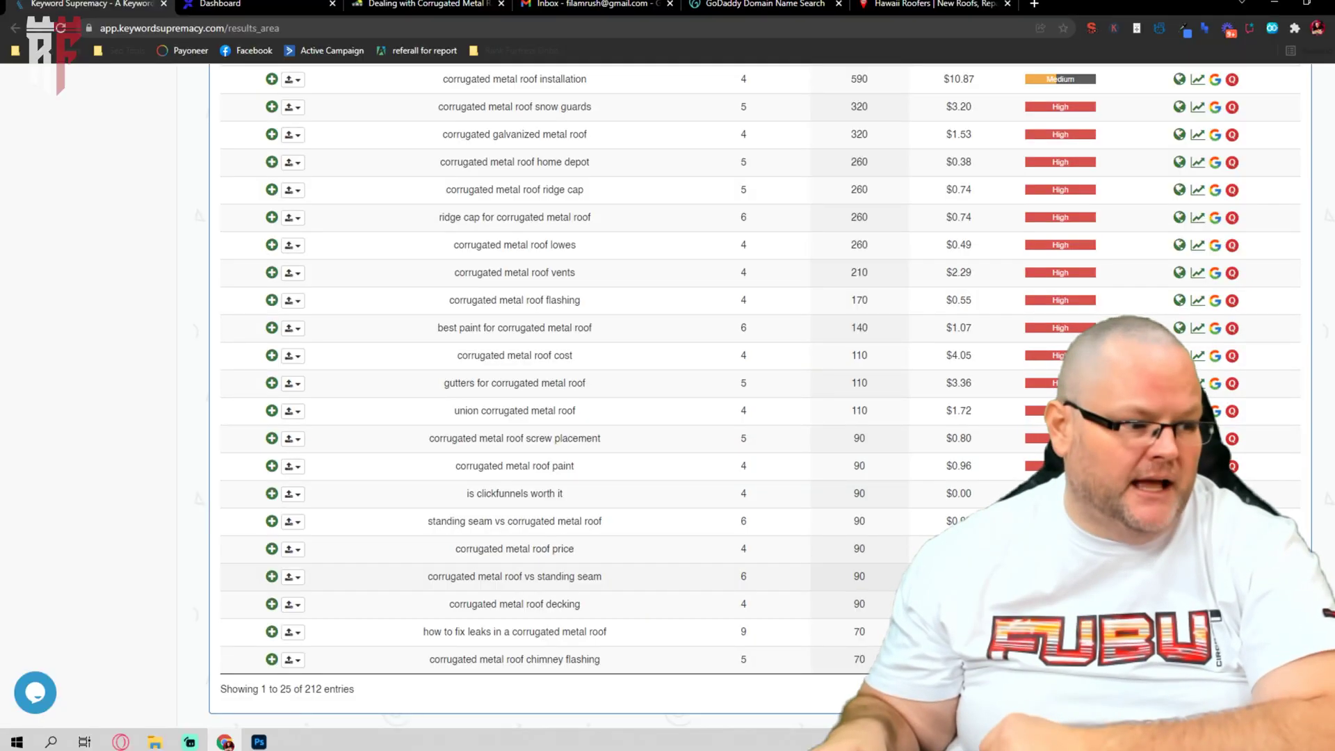
click(1214, 576)
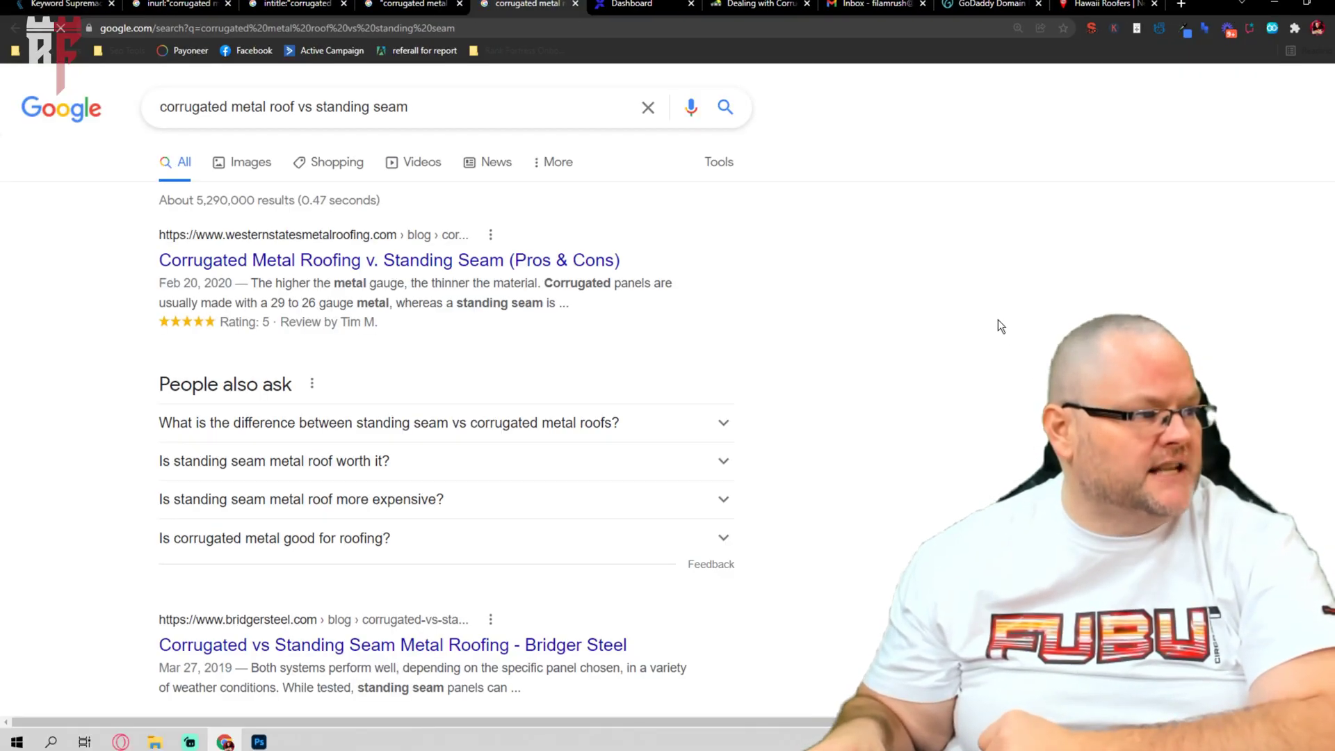
click(164, 6)
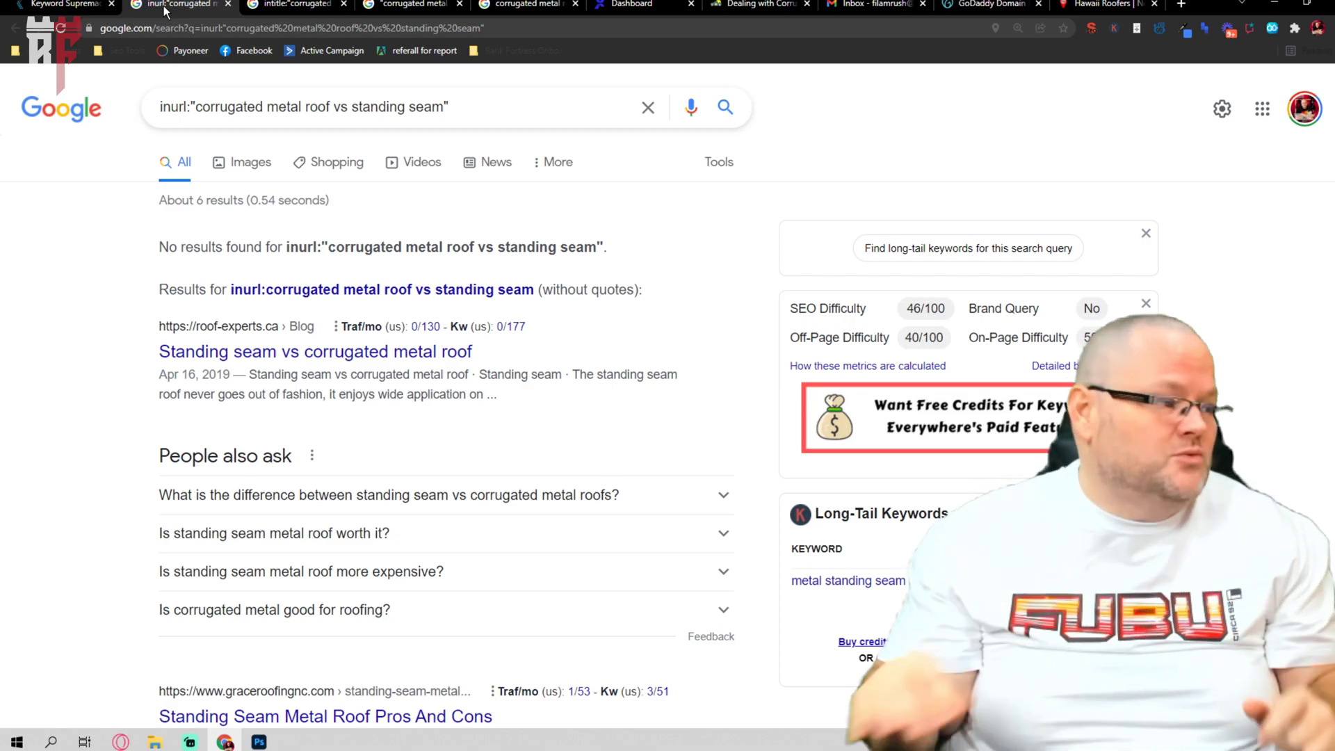
click(228, 6)
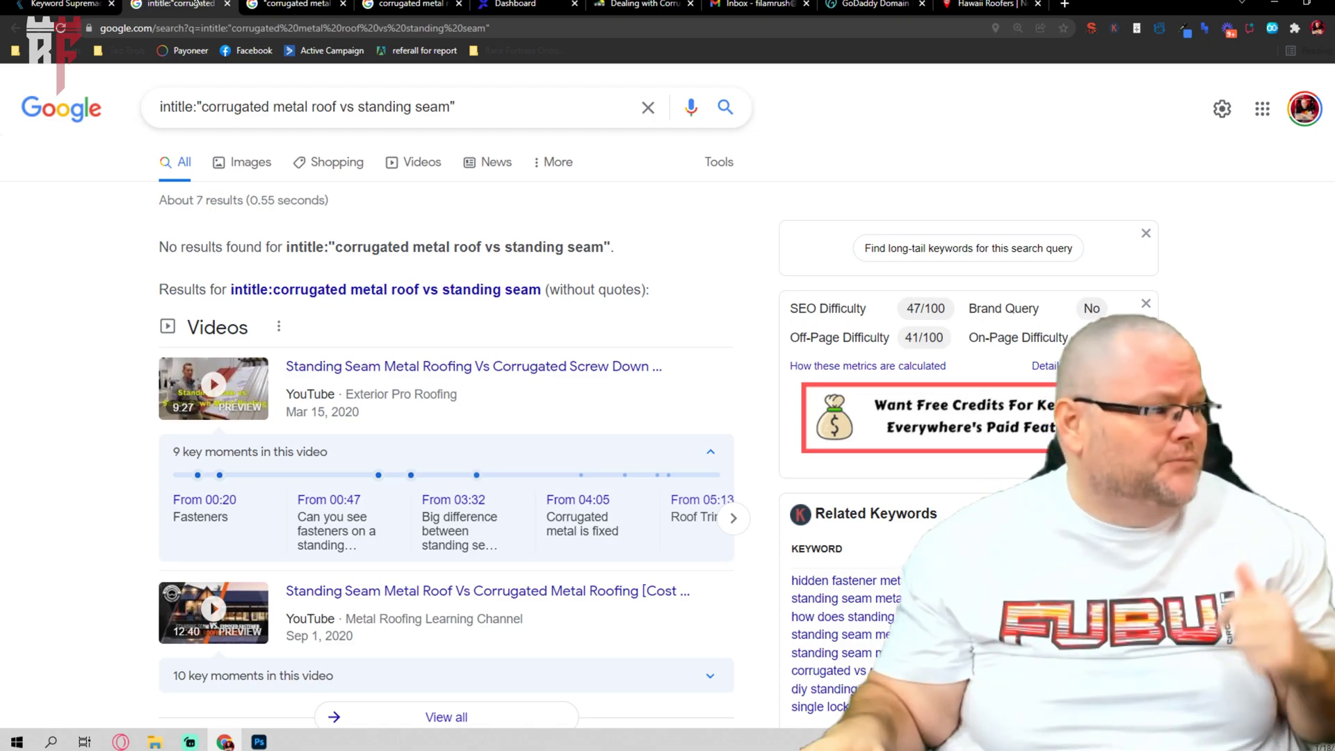
click(227, 4)
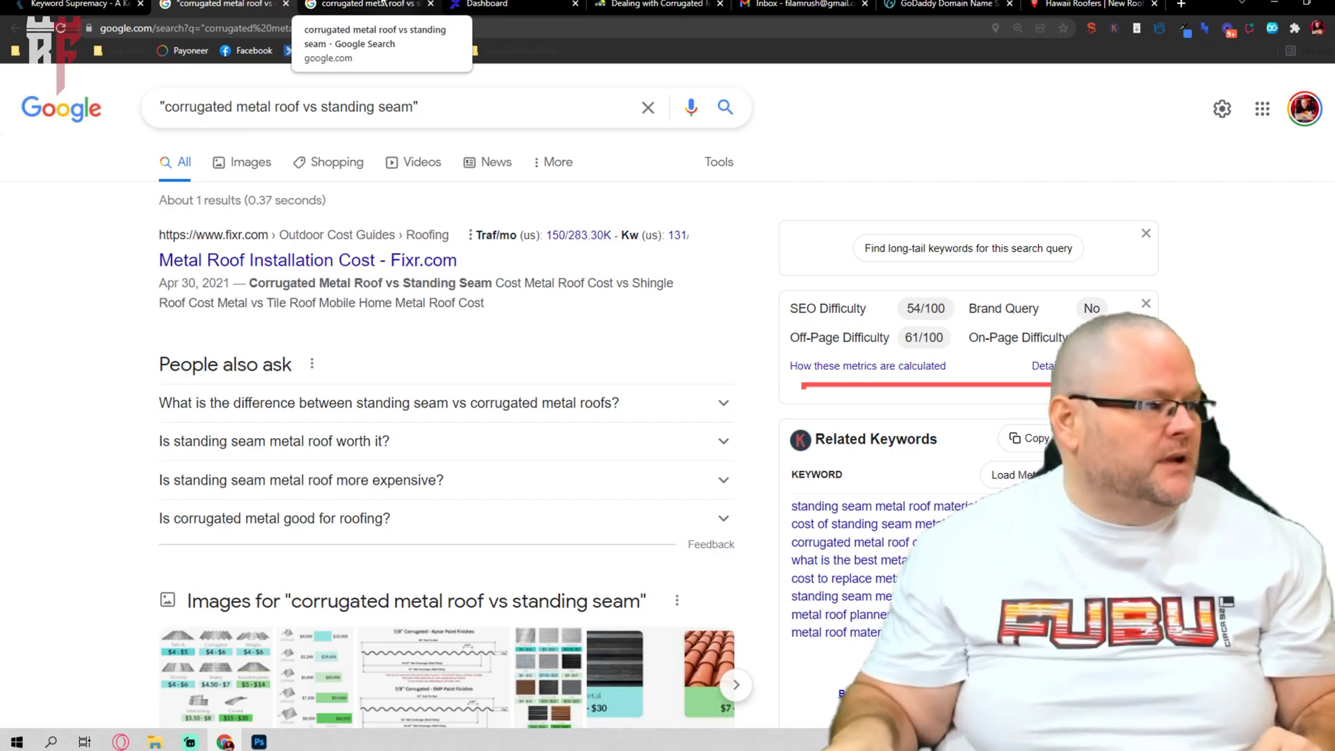
click(285, 5)
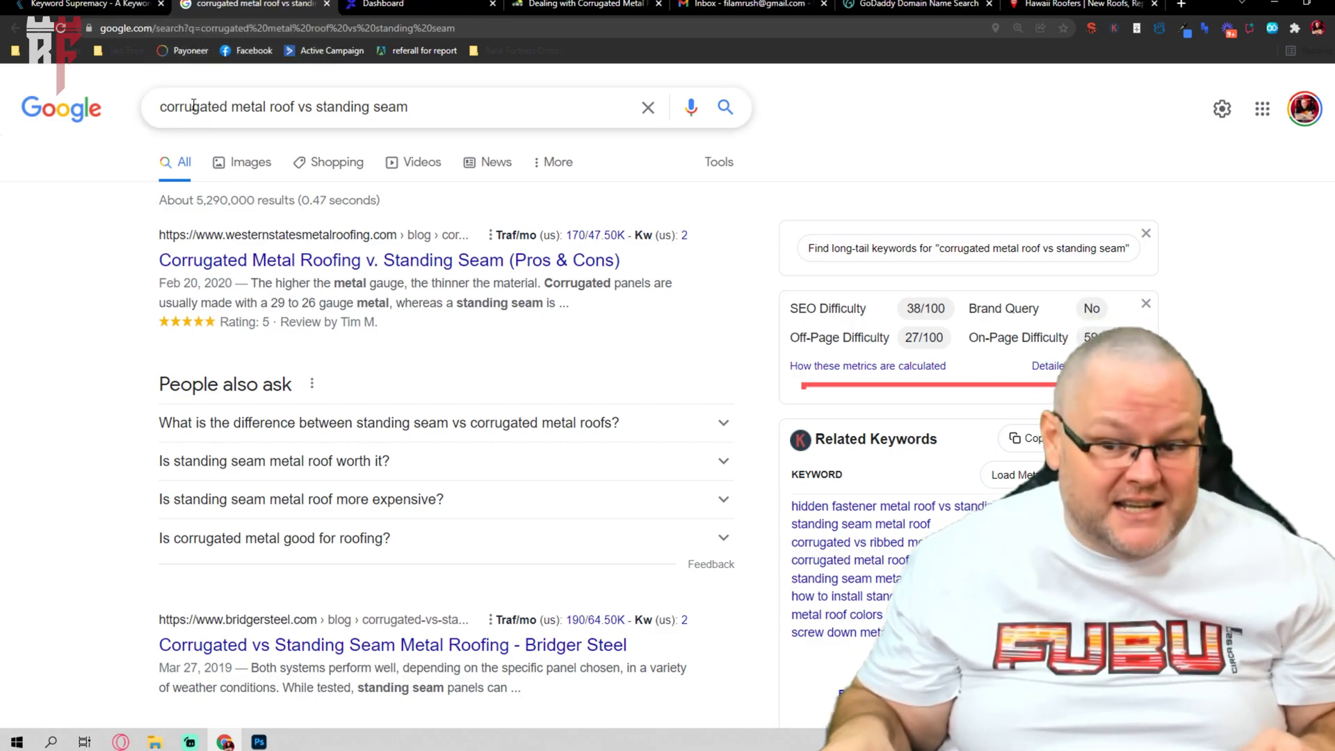
click(327, 5)
key(ctrl+shift+Tab)
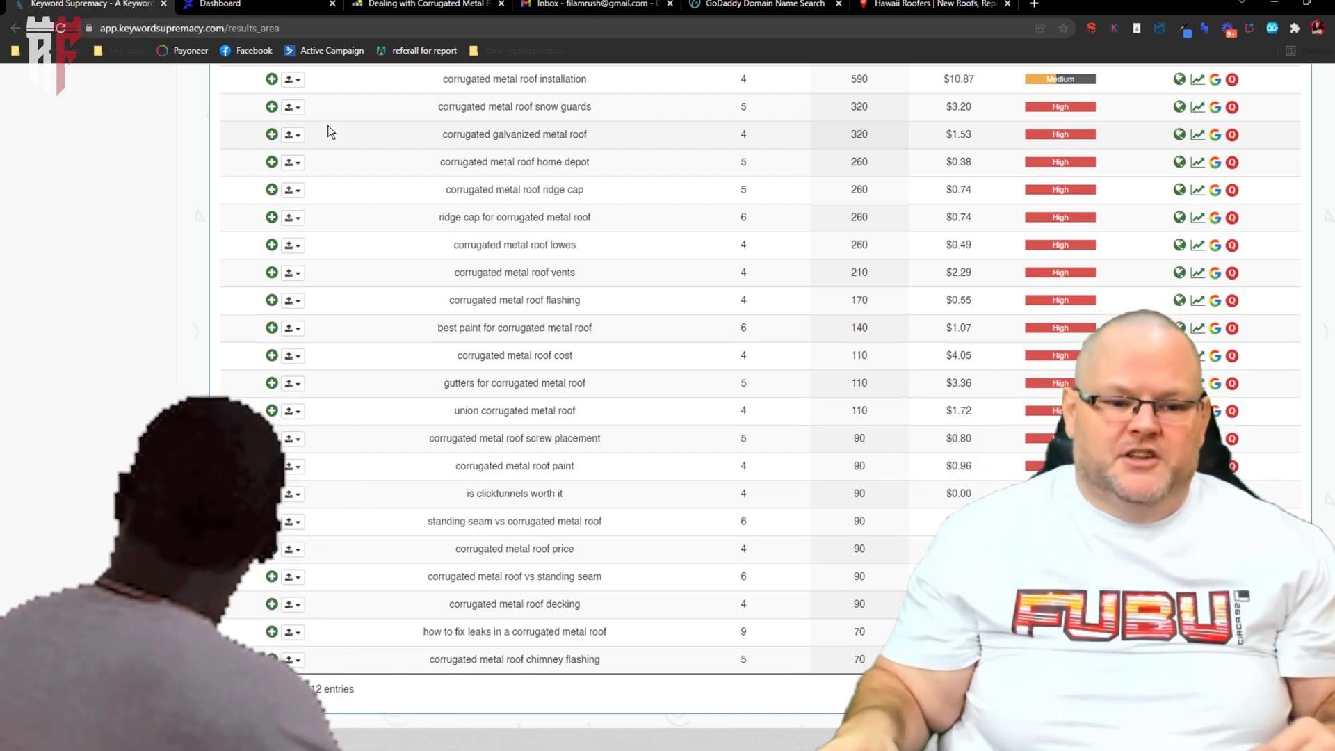
scroll(630, 570, up, 10)
scroll(627, 565, up, 1)
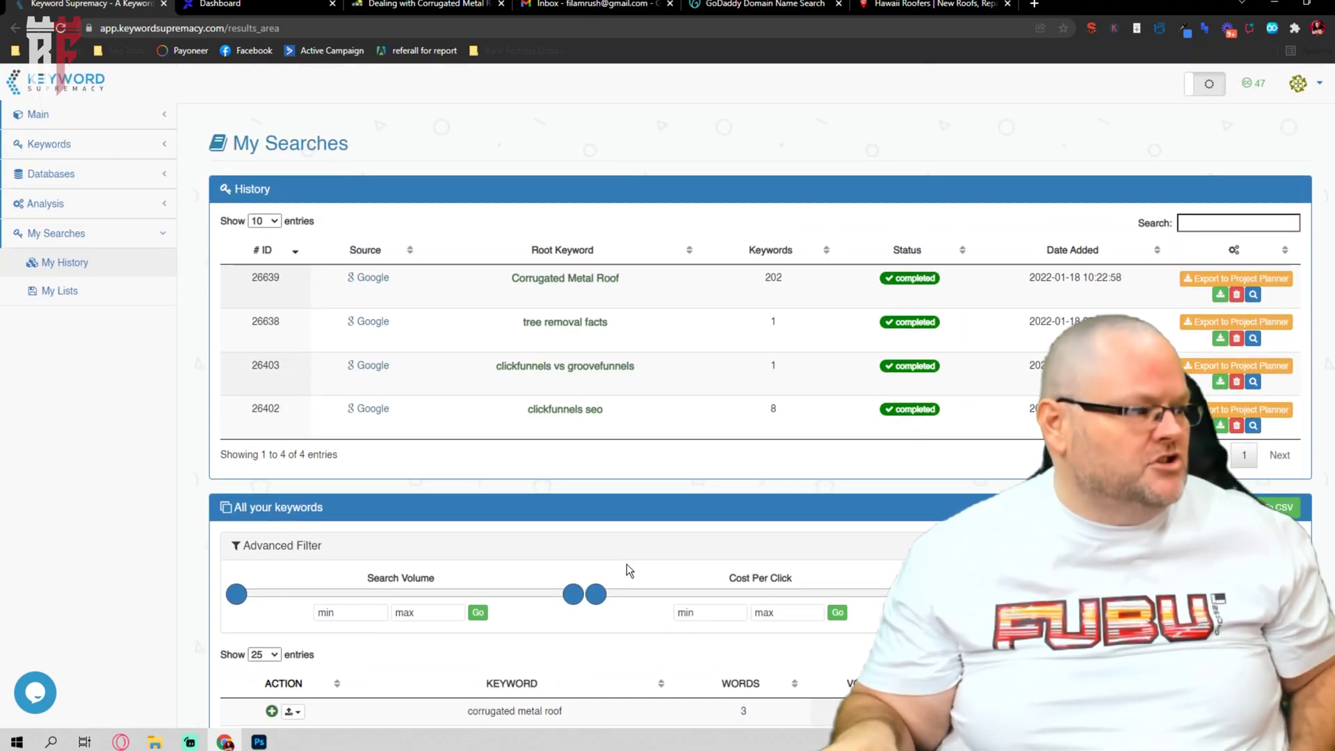